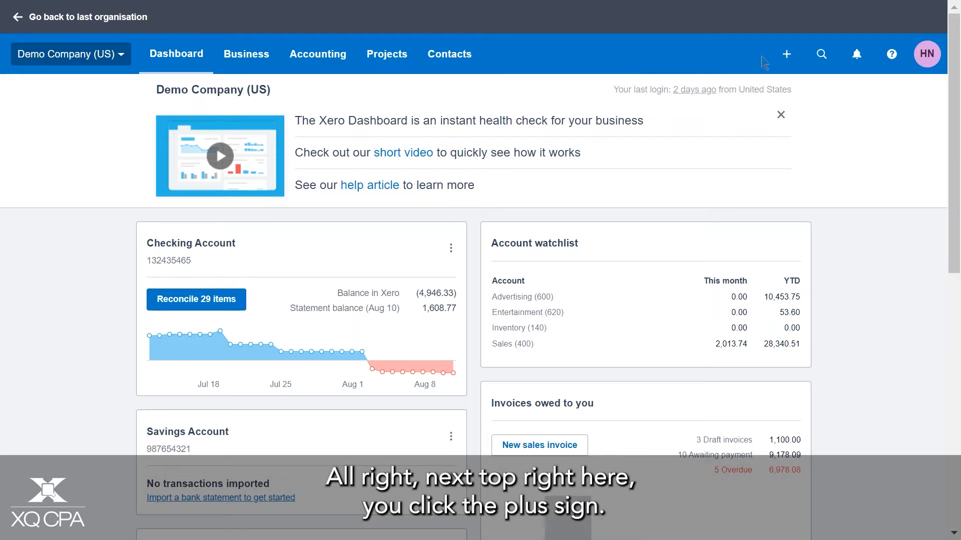
Create a new invoice and bring its blank form into view
click(787, 58)
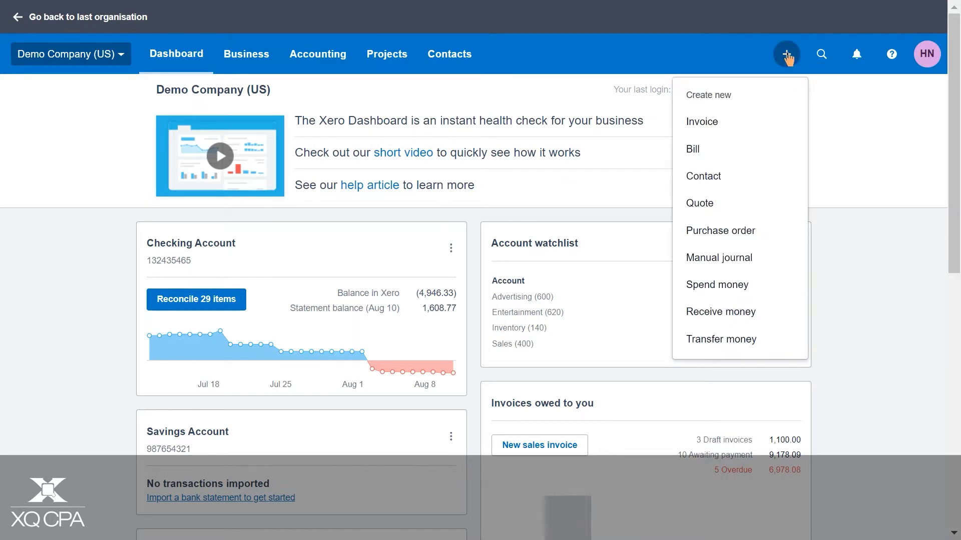
click(721, 124)
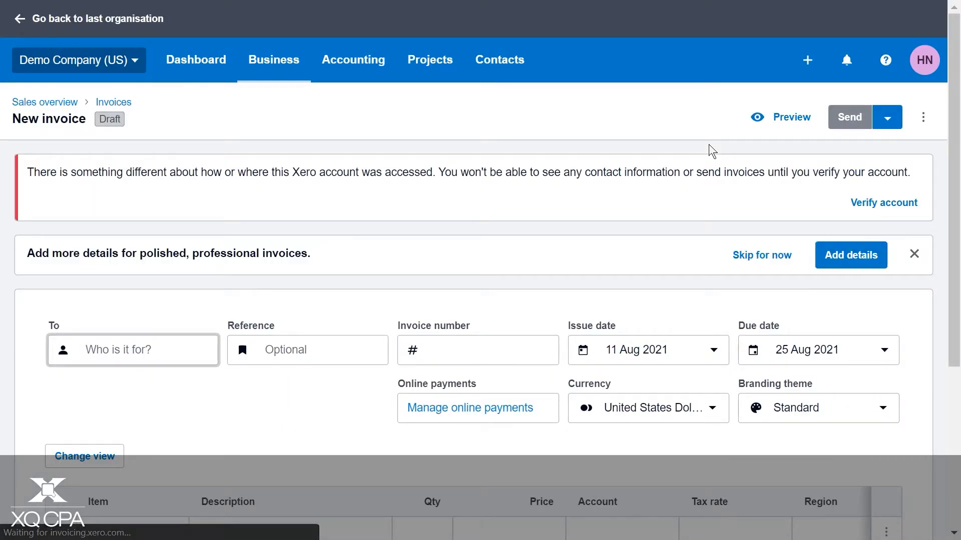
scroll(708, 144, down, 2)
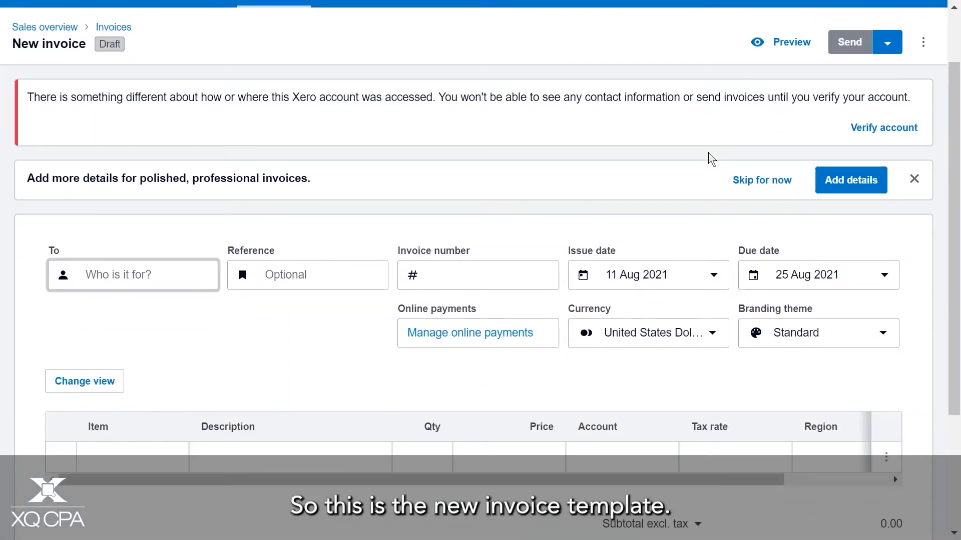
scroll(595, 240, down, 3)
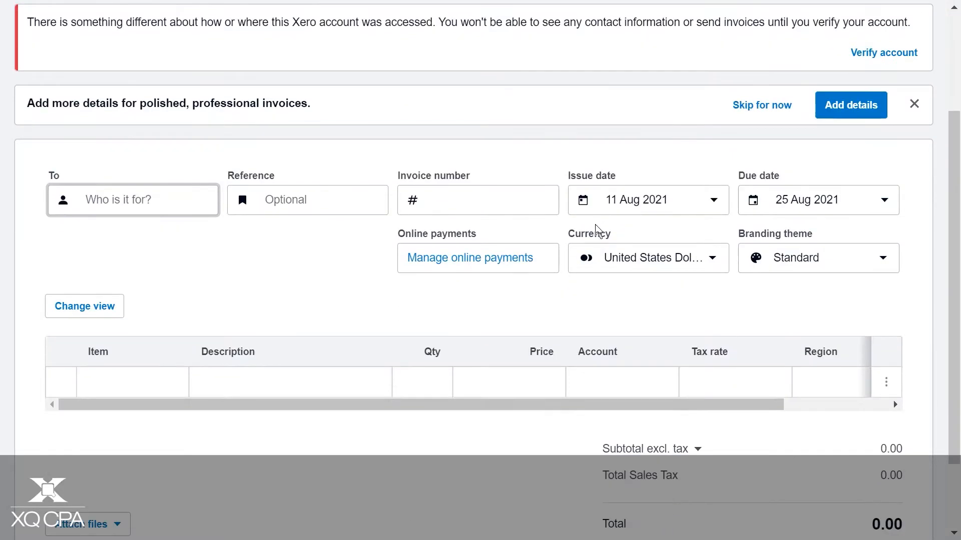
Switch the new invoice to classic invoicing to view its layout, and return to new invoicing
click(506, 495)
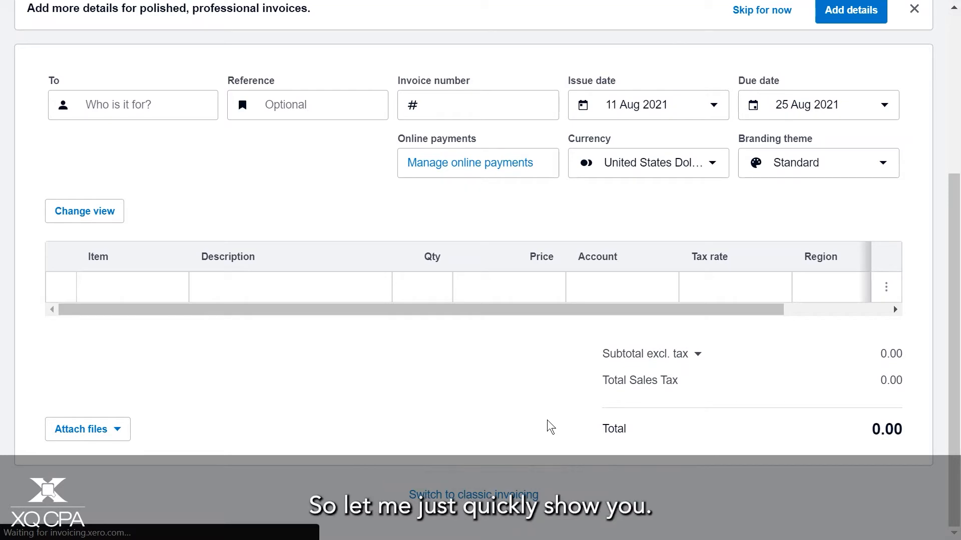
scroll(488, 205, down, 1)
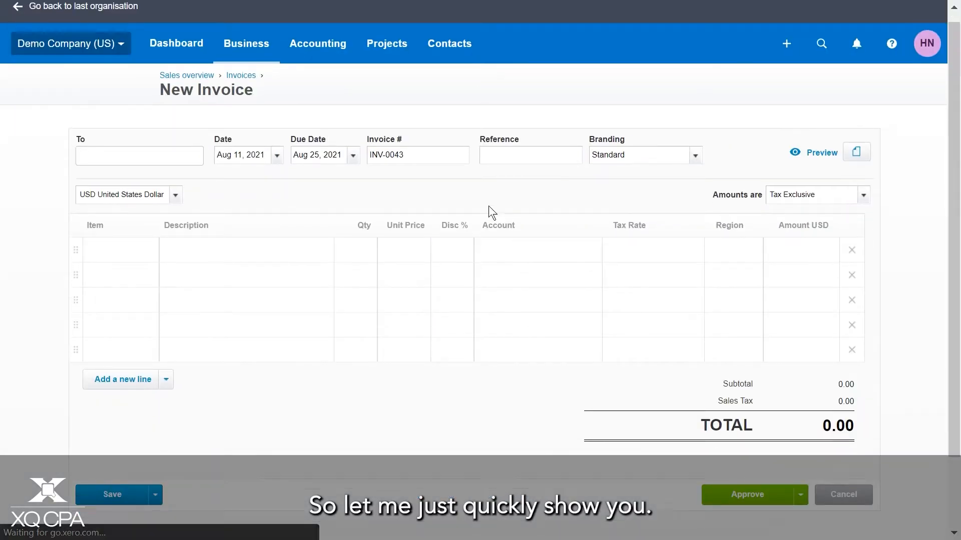
scroll(482, 247, up, 1)
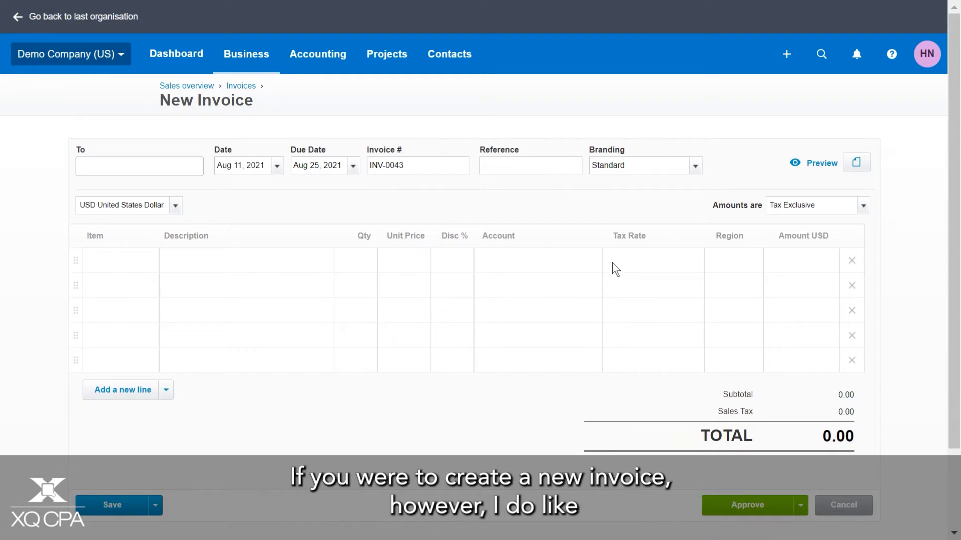
scroll(608, 262, down, 2)
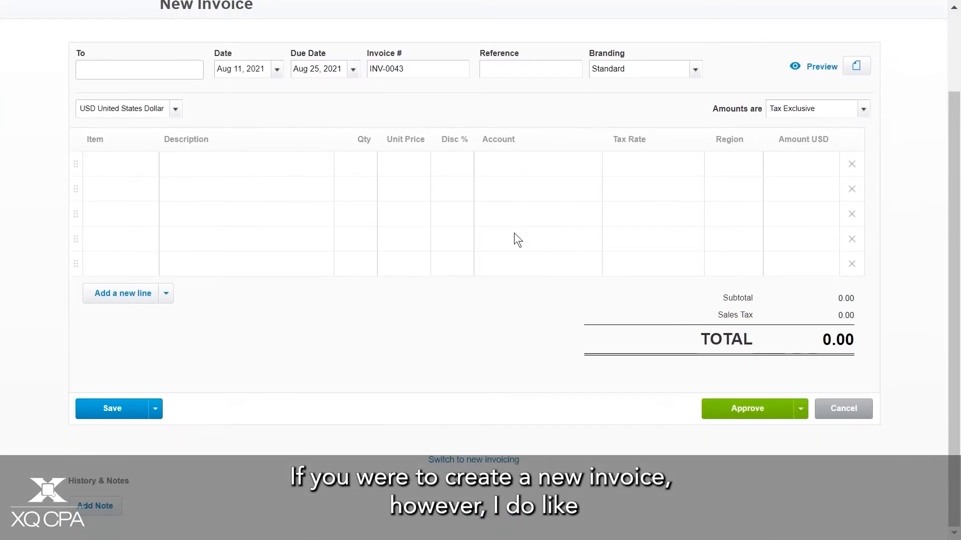
click(499, 464)
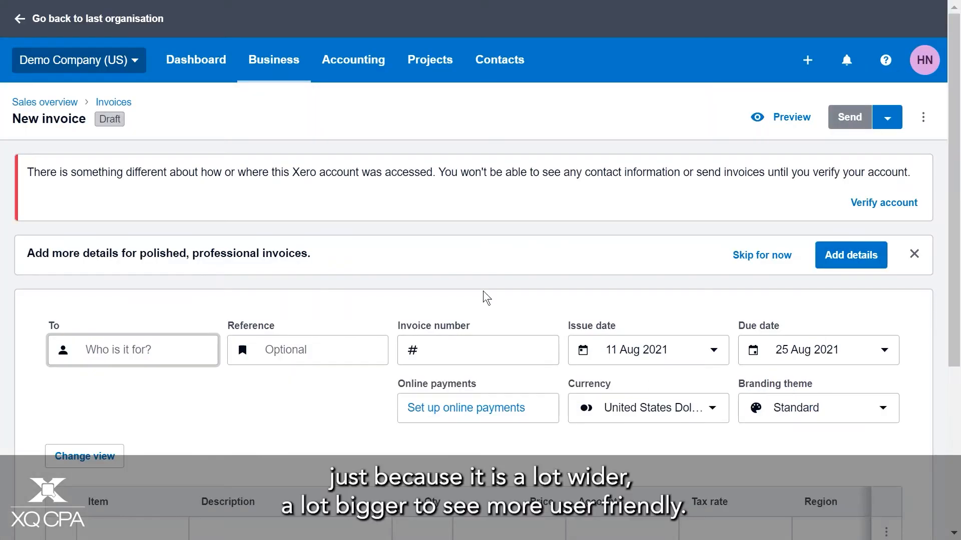
Select the existing customer Espresso 31 as the invoice recipient, view its contact details, and clear the recipient
scroll(474, 274, down, 2)
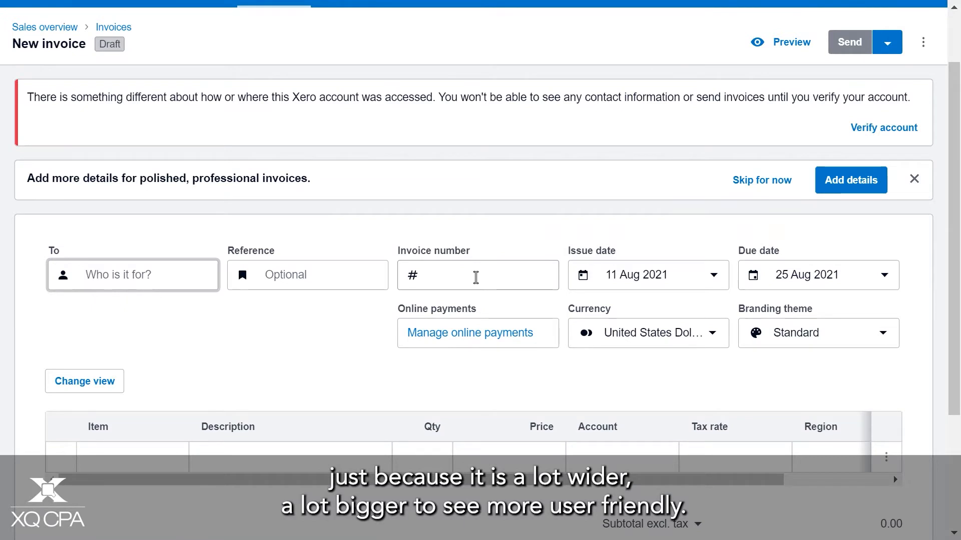
scroll(476, 278, down, 2)
click(132, 195)
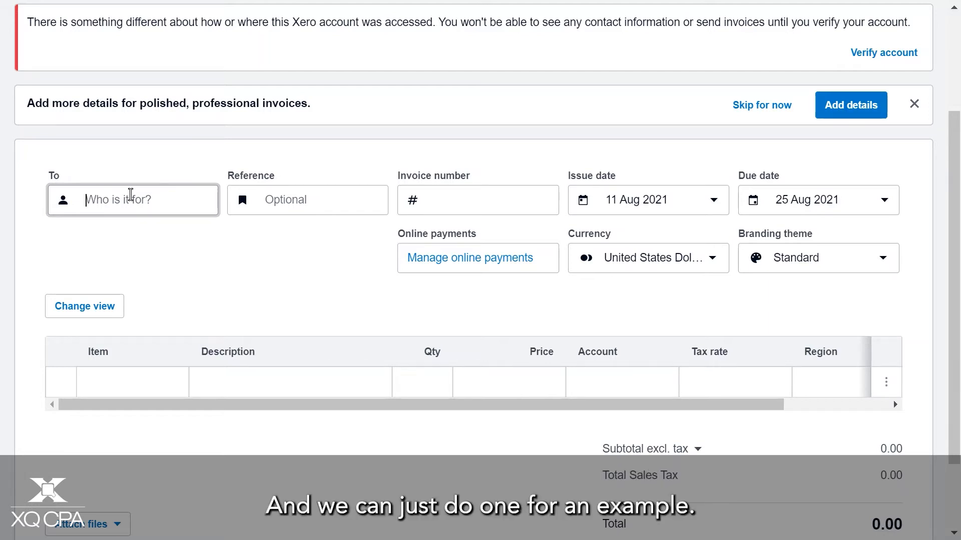
text(esp)
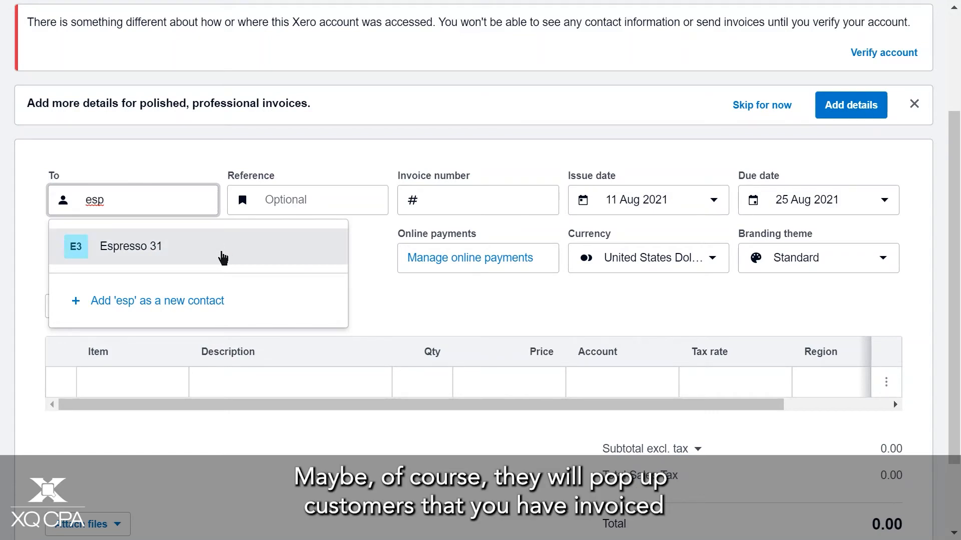
click(218, 254)
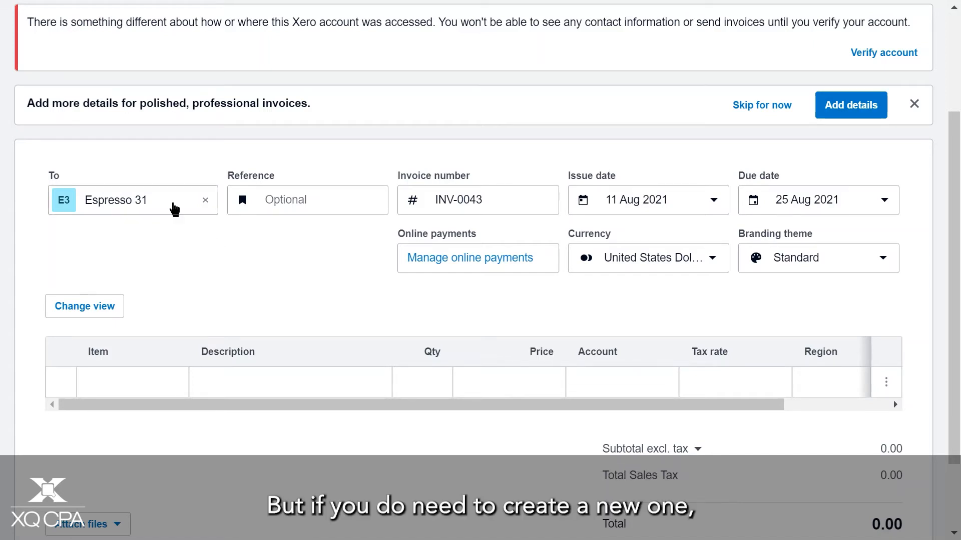
click(171, 205)
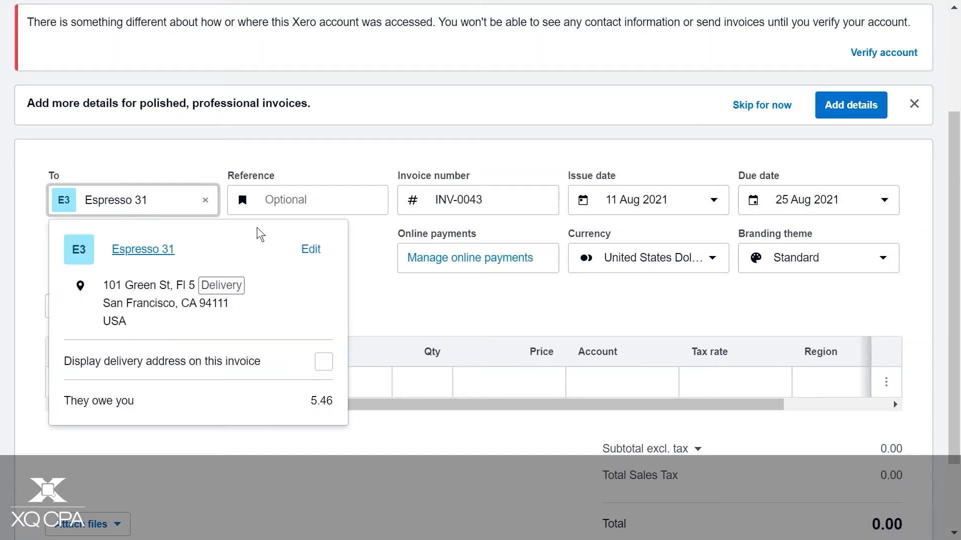
click(205, 202)
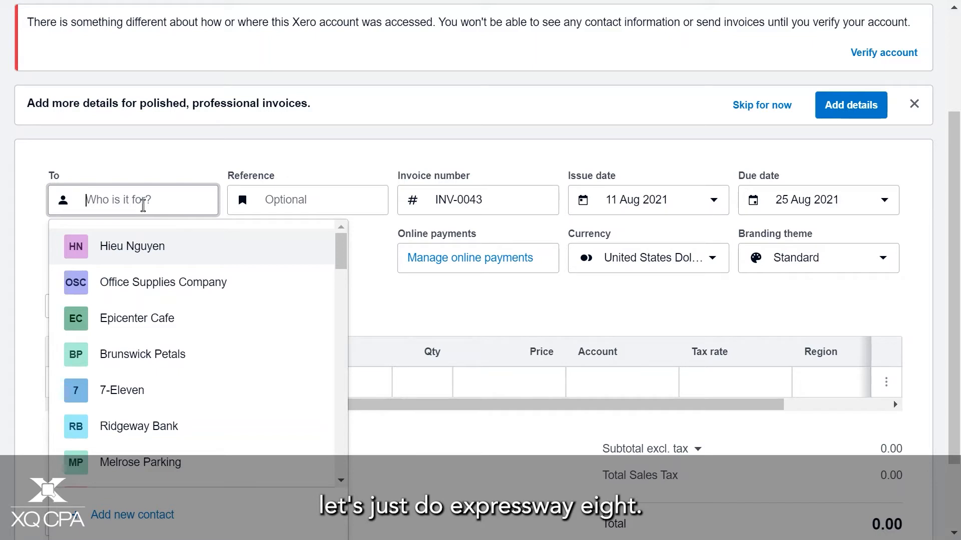
Enter Expressway 8 as the invoice recipient and start adding it as a new contact
text(Express)
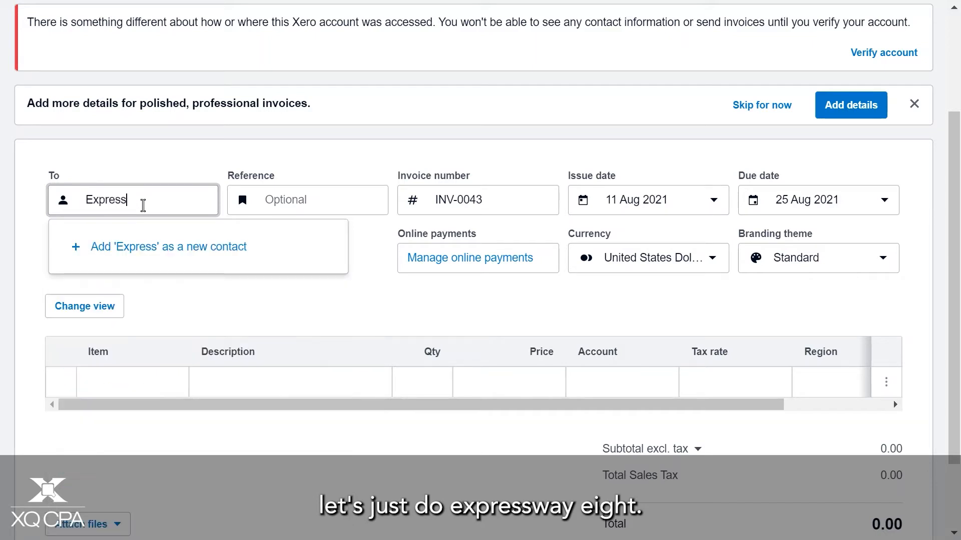
text(way )
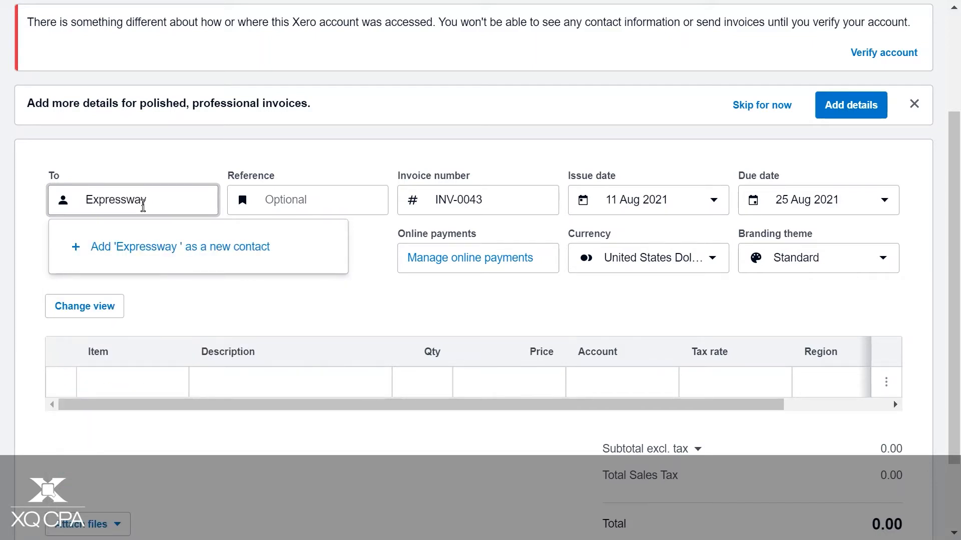
text(8)
click(103, 249)
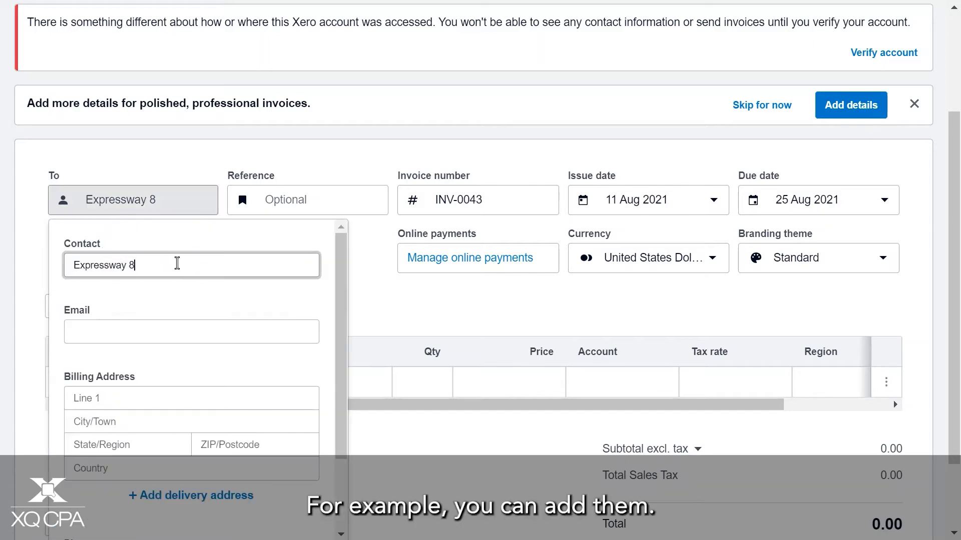
Fill in the e-mail address of the new contact Expressway 8
click(140, 324)
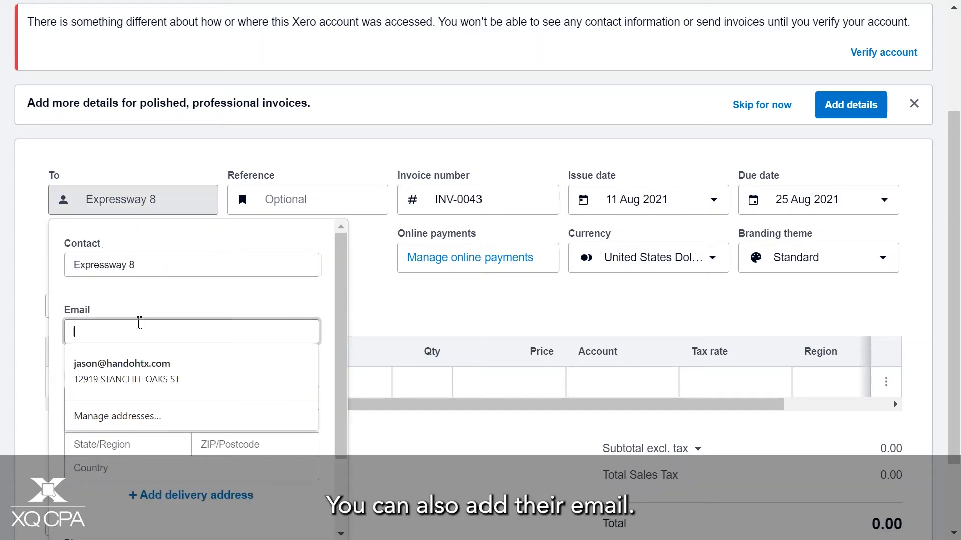
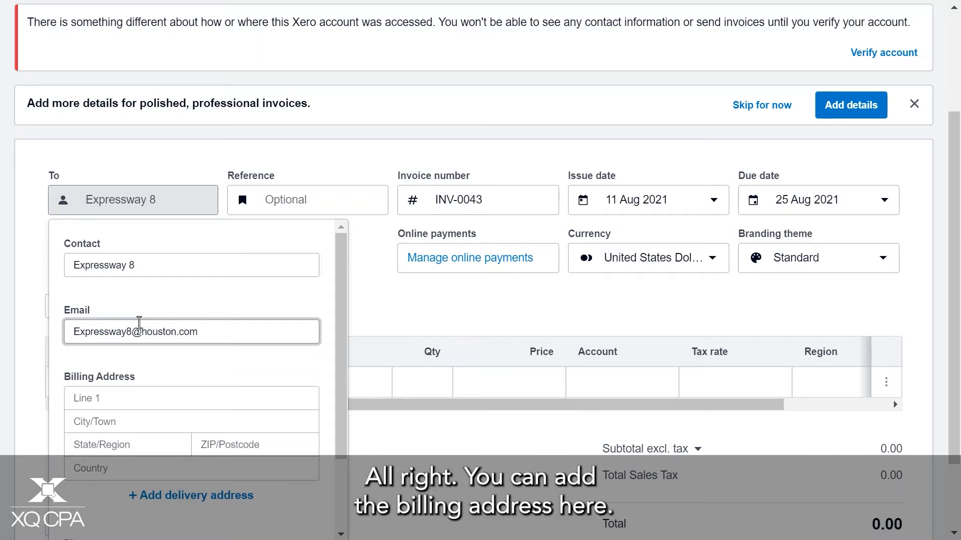
Fill in the new contact's billing address using one of the saved address suggestions
scroll(172, 328, down, 2)
click(179, 323)
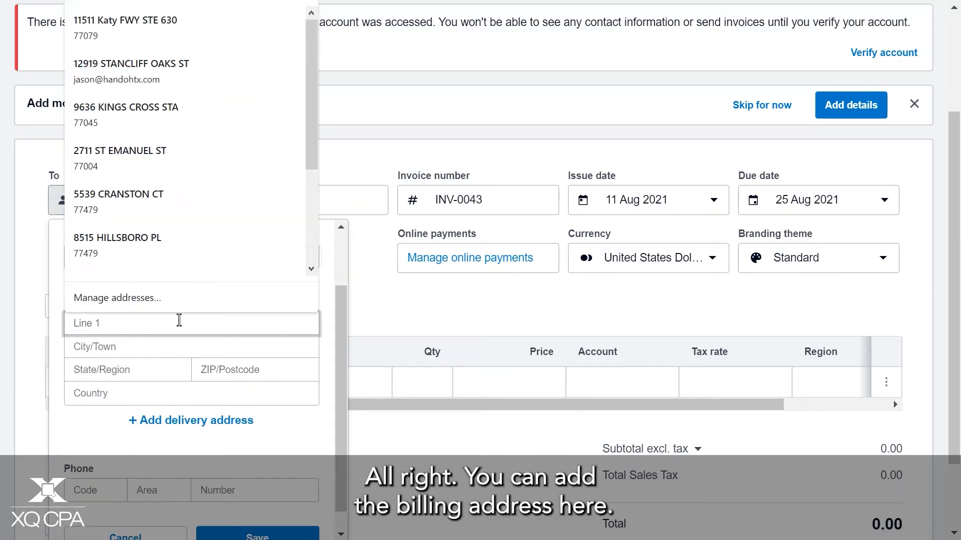
click(179, 172)
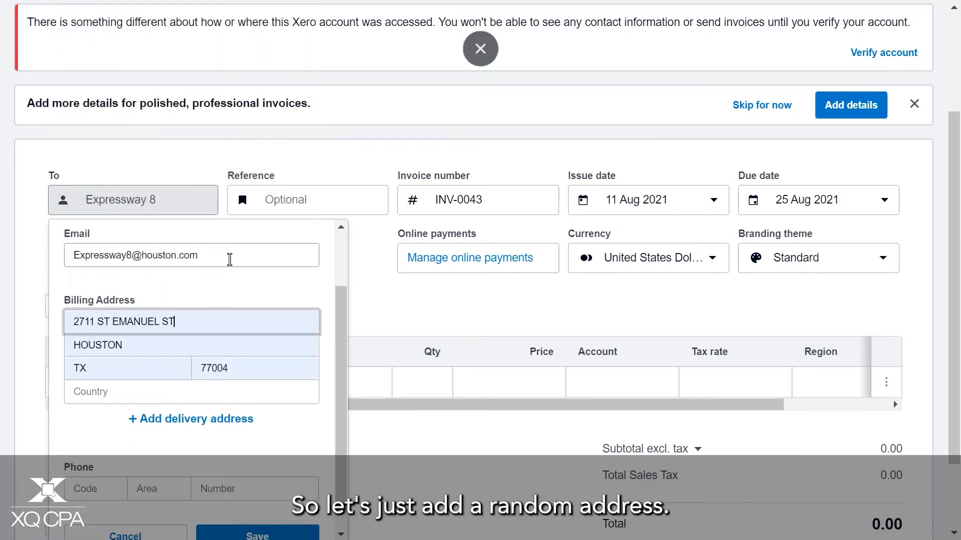
Enter the new contact's phone number in its code, area and number parts
scroll(255, 377, down, 1)
scroll(255, 407, down, 2)
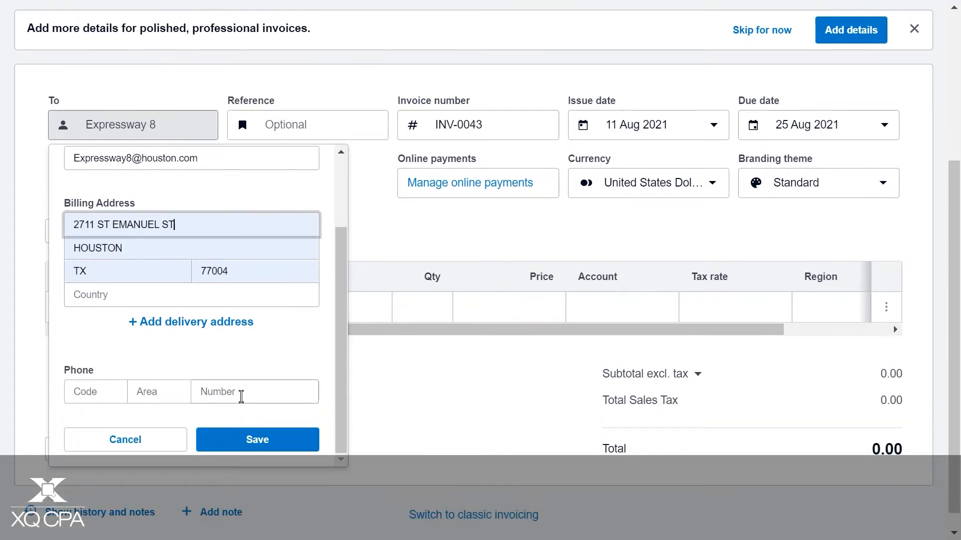
click(210, 392)
click(102, 392)
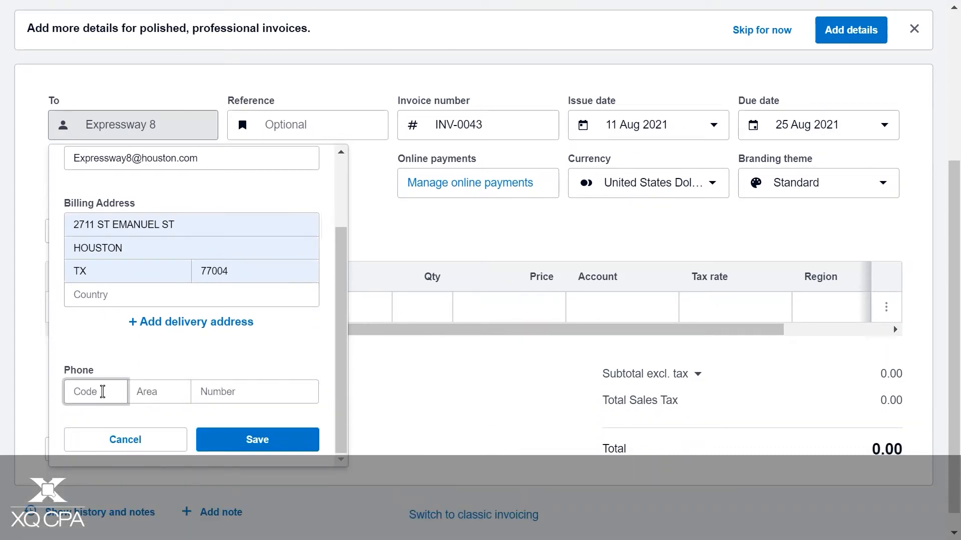
click(143, 394)
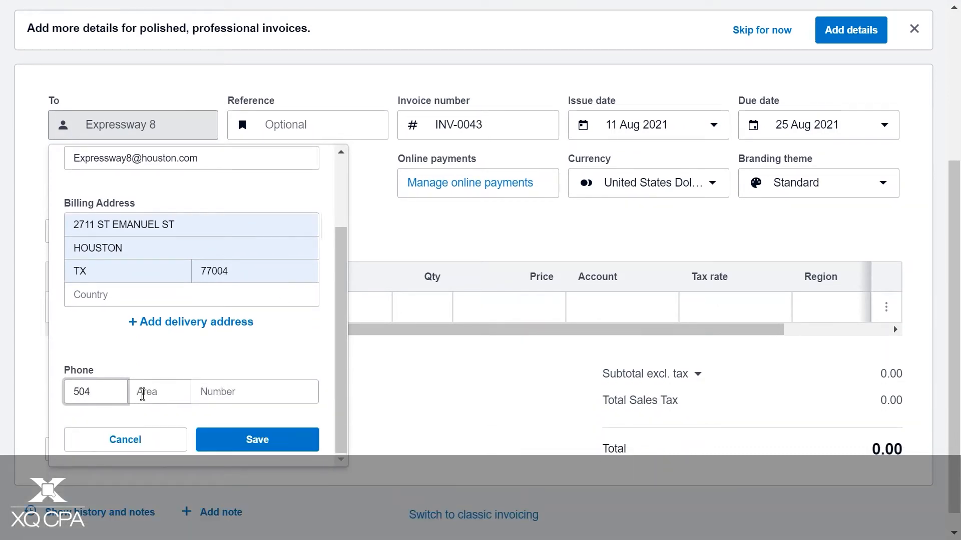
click(301, 386)
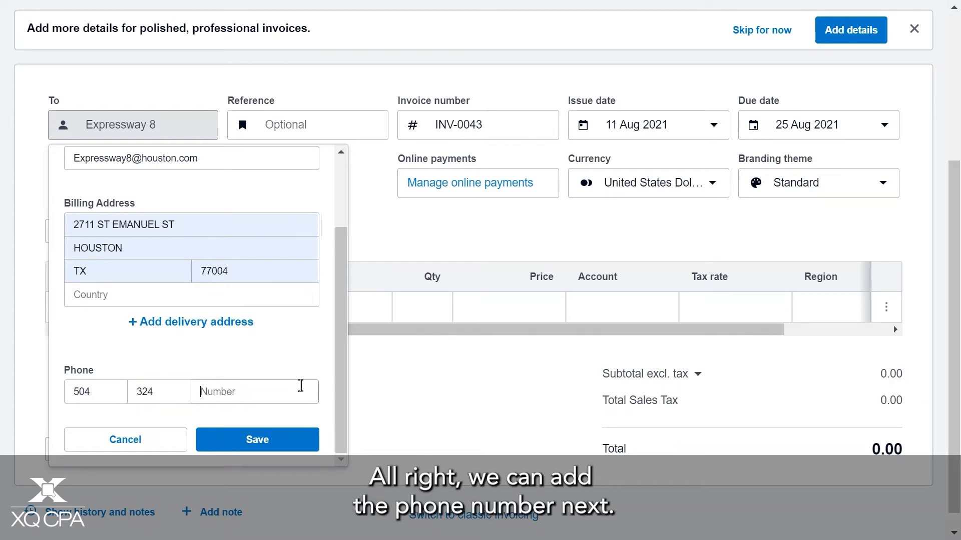
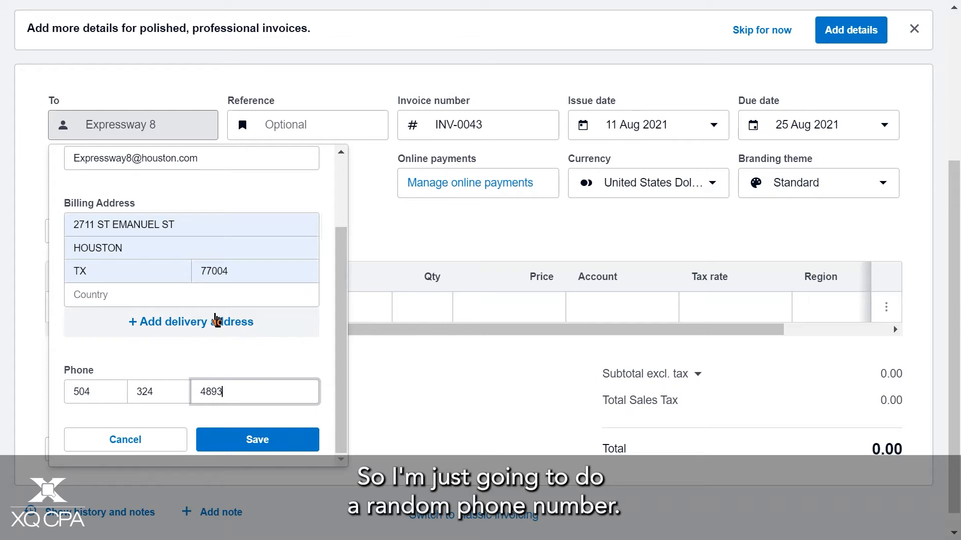
Add a delivery address to the contact and copy the billing street line into its first line
click(214, 327)
click(204, 391)
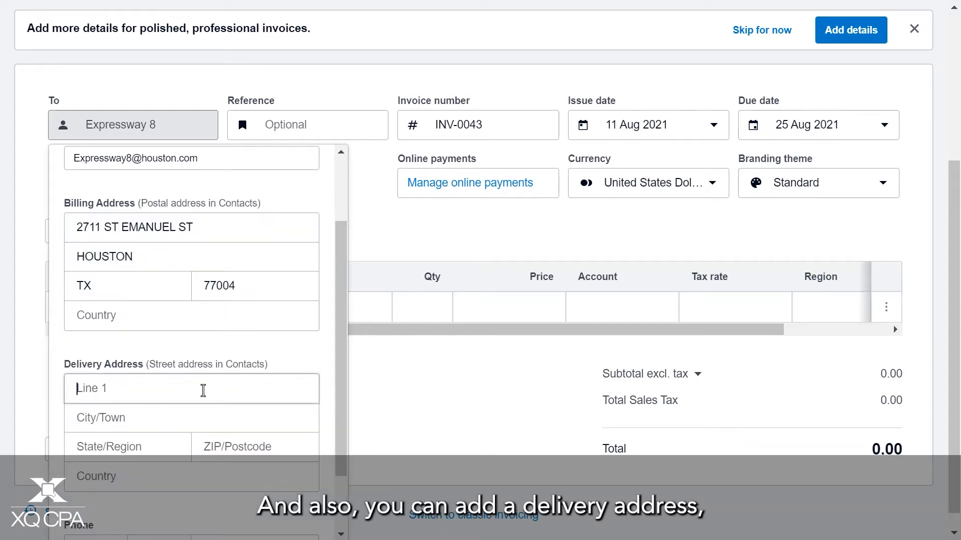
scroll(209, 380, down, 1)
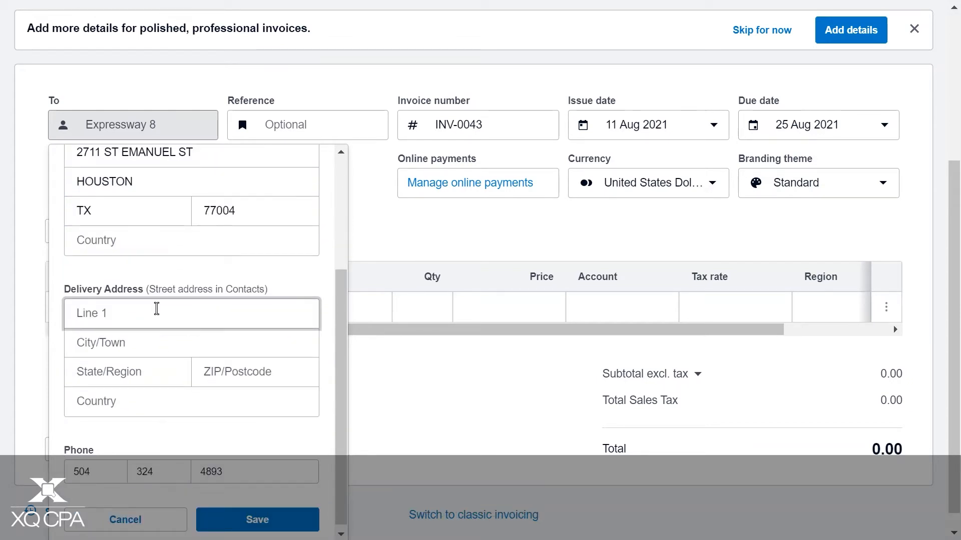
scroll(149, 178, up, 3)
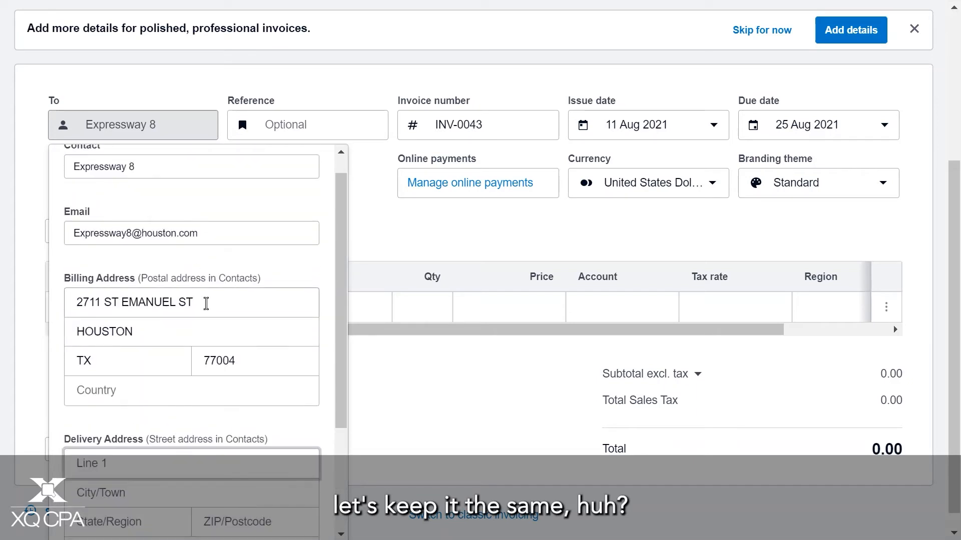
double_click(206, 302)
drag(185, 302, 66, 300)
key(ctrl+c)
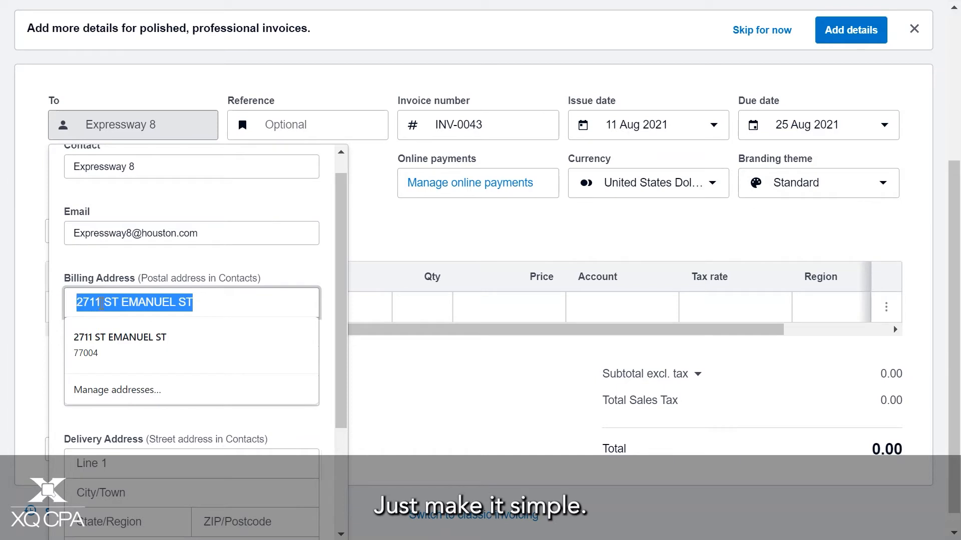
click(175, 333)
scroll(193, 375, down, 2)
click(176, 399)
key(ctrl+v)
Fill in the delivery address's city, state and ZIP code using a saved address suggestion
click(156, 417)
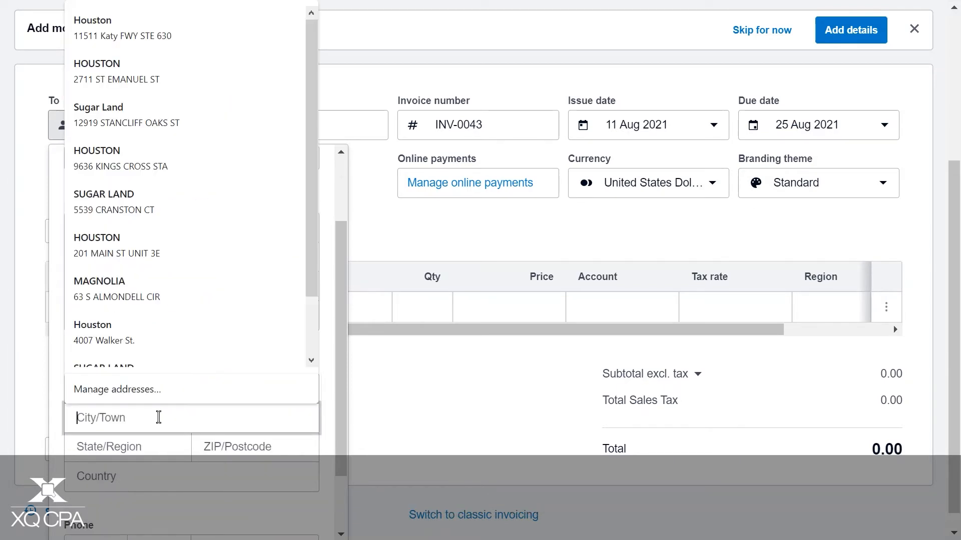
click(160, 253)
scroll(265, 385, down, 2)
Set the delivery address's country to United States and save the new contact
click(145, 410)
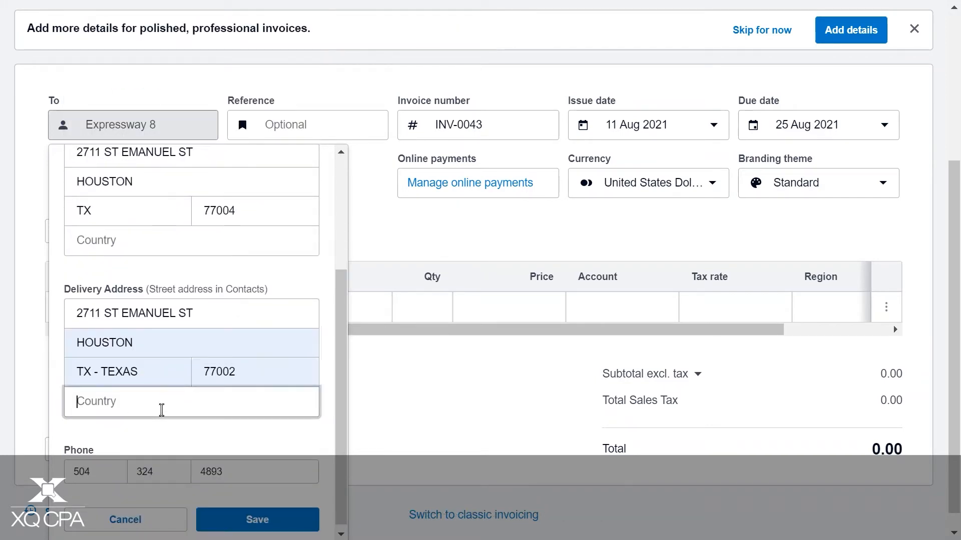
text(United States)
click(278, 516)
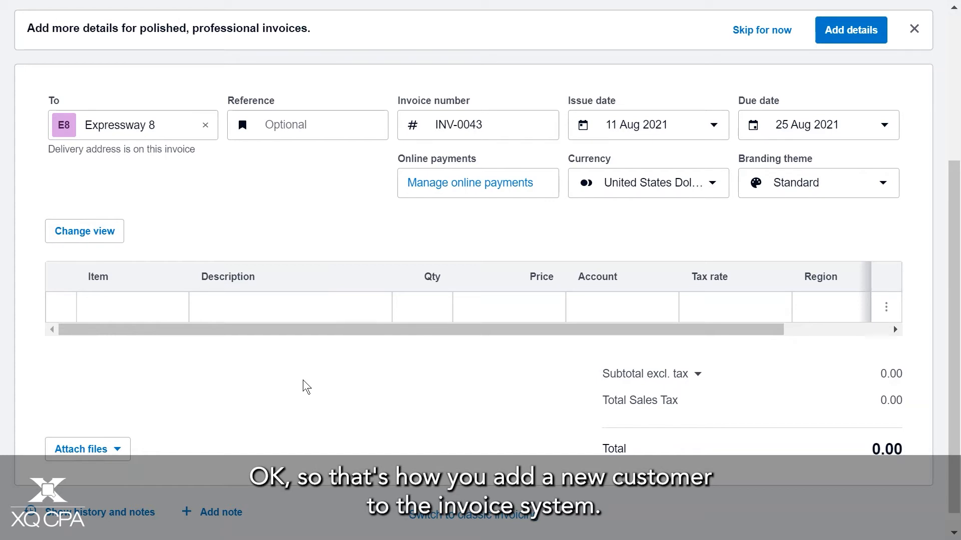
Enter Product as the invoice reference and shorten the invoice number to INV-00
scroll(369, 431, up, 3)
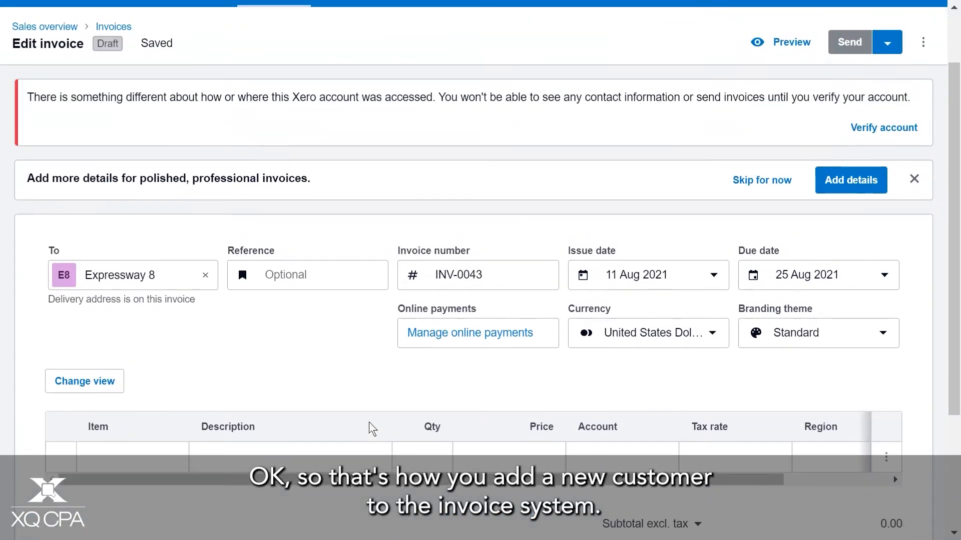
click(316, 272)
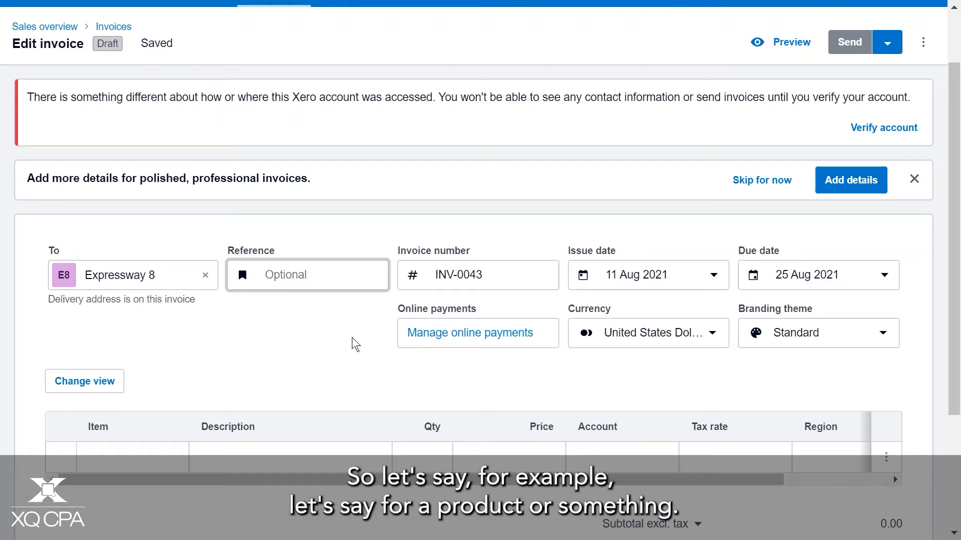
text(Product)
click(526, 275)
key(BackSpace)
key(BackSpace)
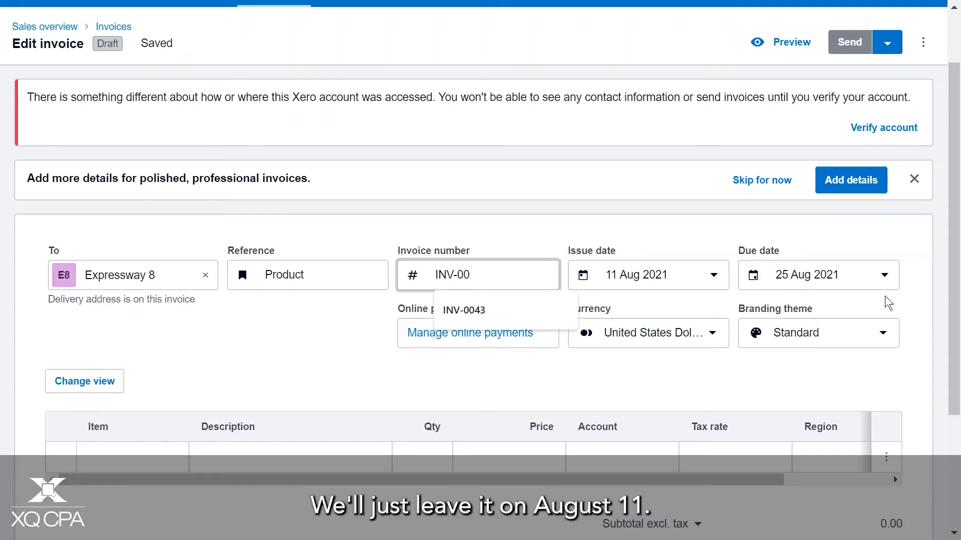
Set the invoice's due date to the end of next month, 30 Sep
click(885, 277)
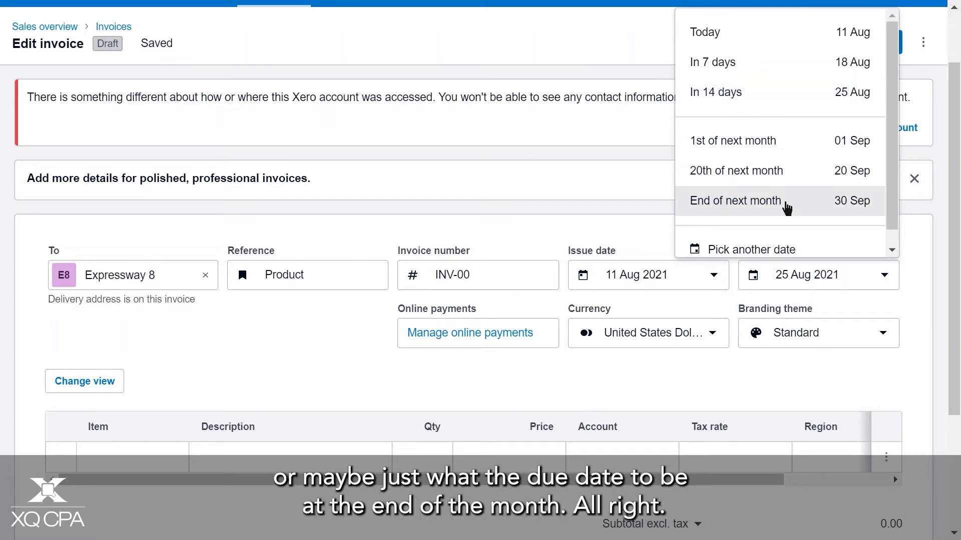
click(788, 205)
Accept the online payment options with PayPal enabled and choose the Standard branding theme for the invoice
scroll(719, 200, down, 3)
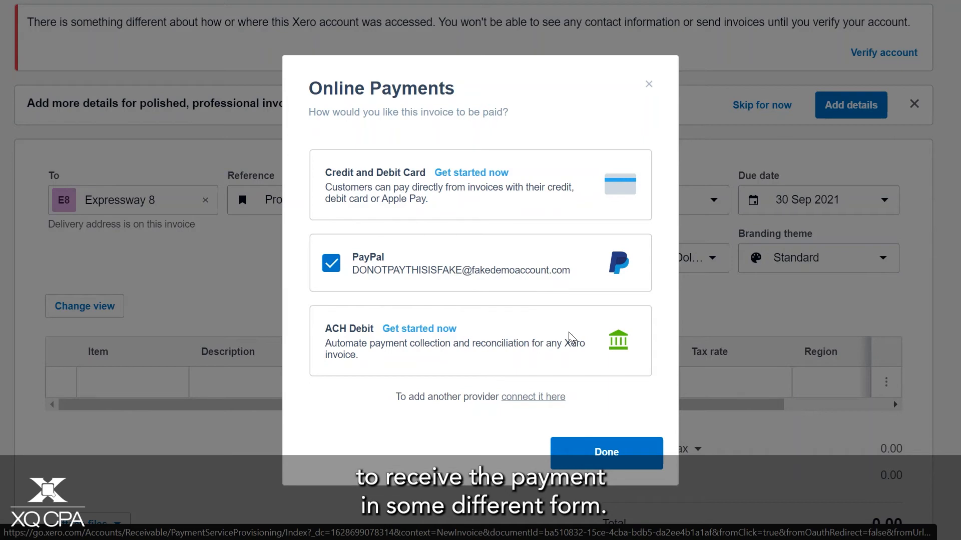
click(633, 457)
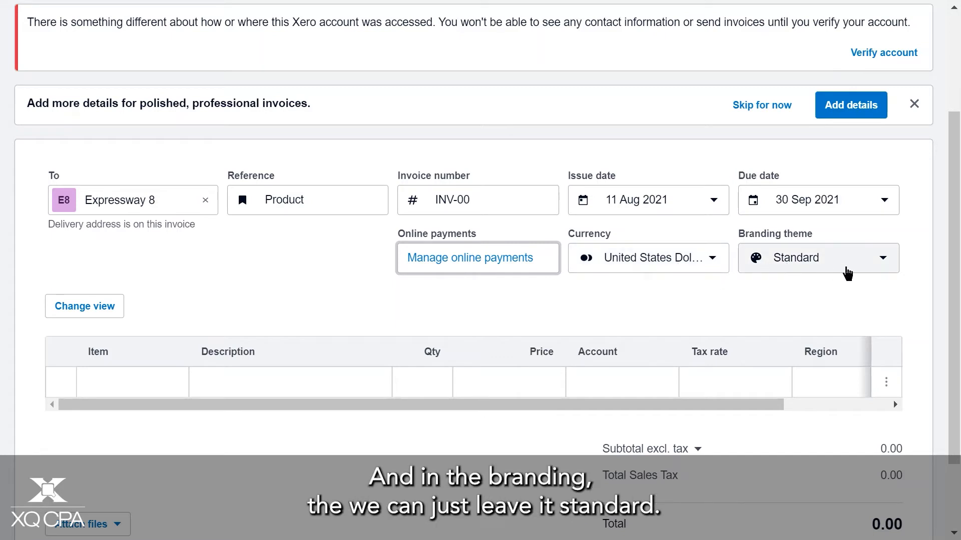
click(849, 270)
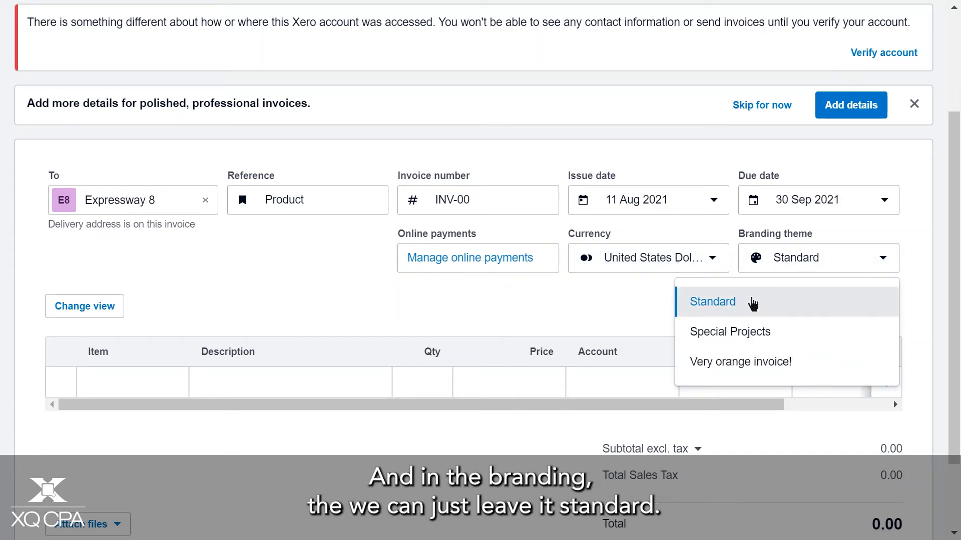
click(692, 302)
Add the item Golf balls - white 3-pack (GB3-White) to the first invoice line
scroll(686, 290, down, 2)
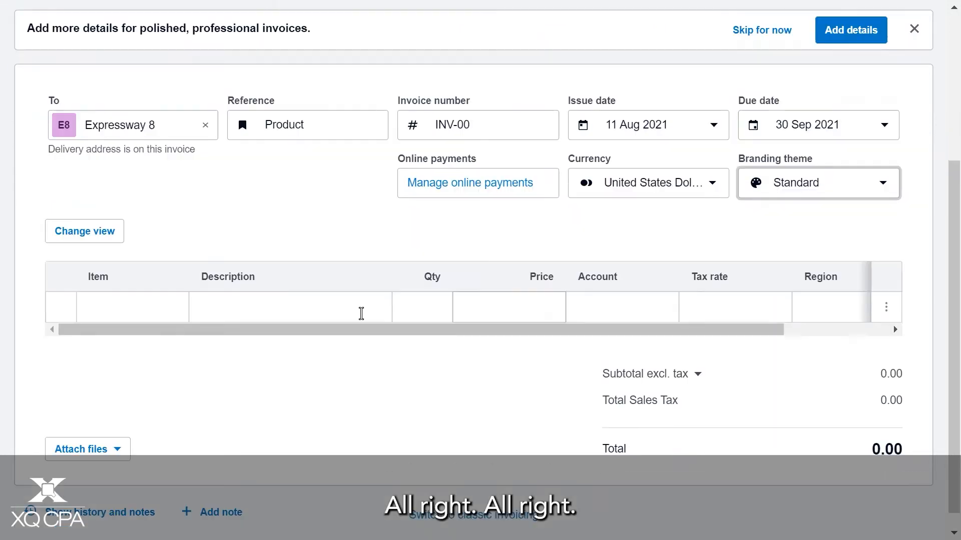
click(142, 308)
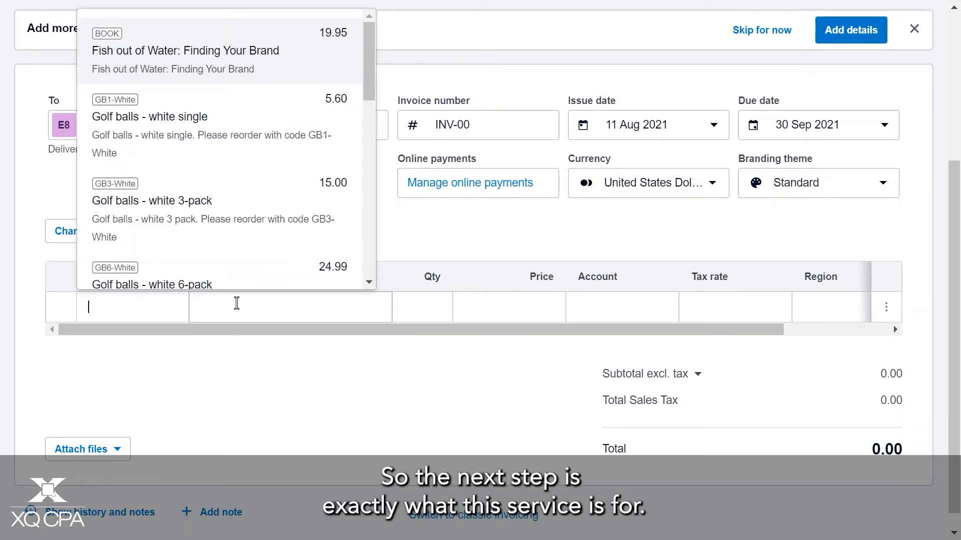
scroll(253, 215, down, 1)
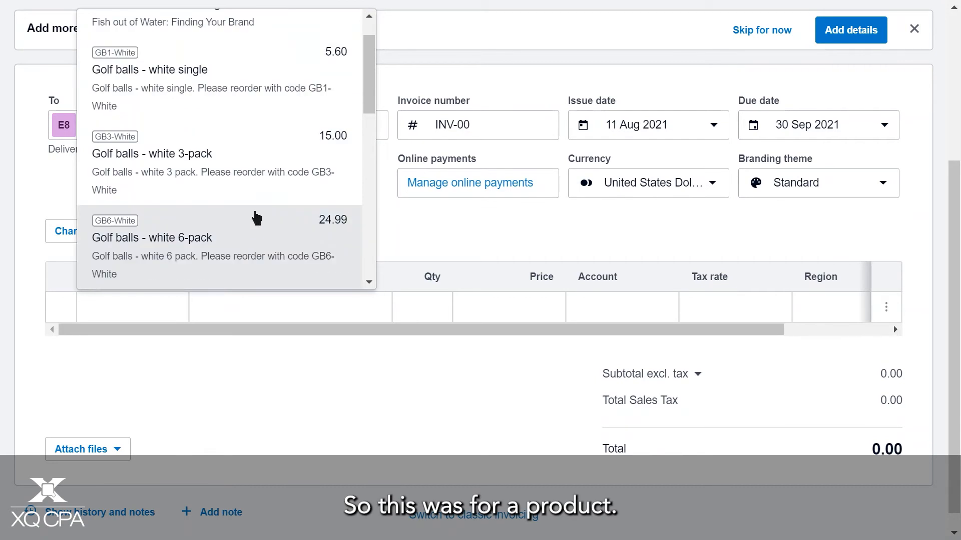
scroll(268, 210, up, 1)
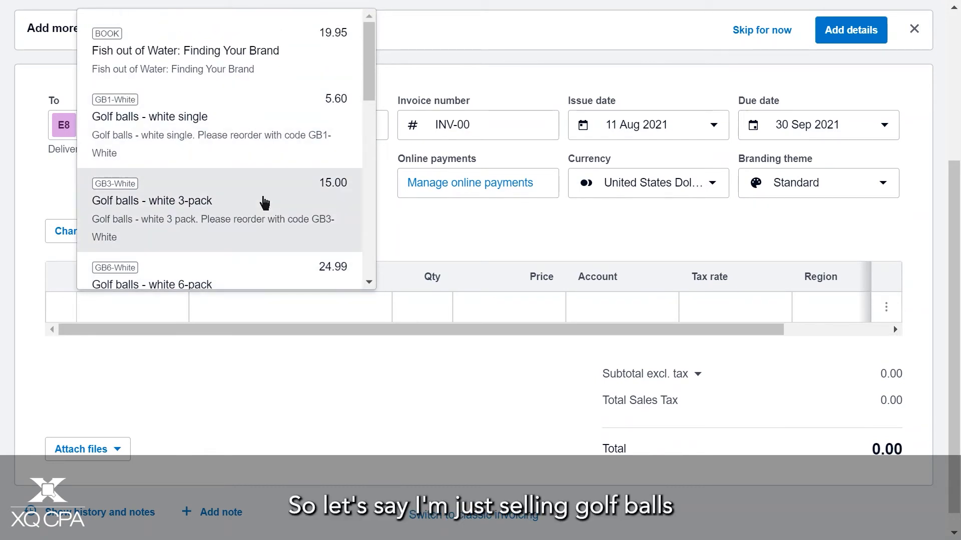
click(267, 208)
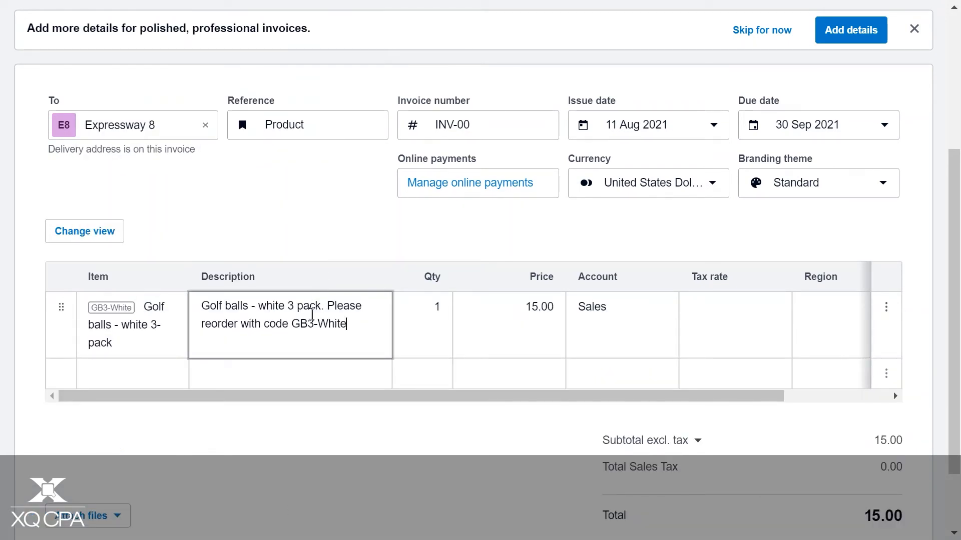
Set the golf ball line's quantity to 3 and its tax rate to Tax on Purchases
click(424, 316)
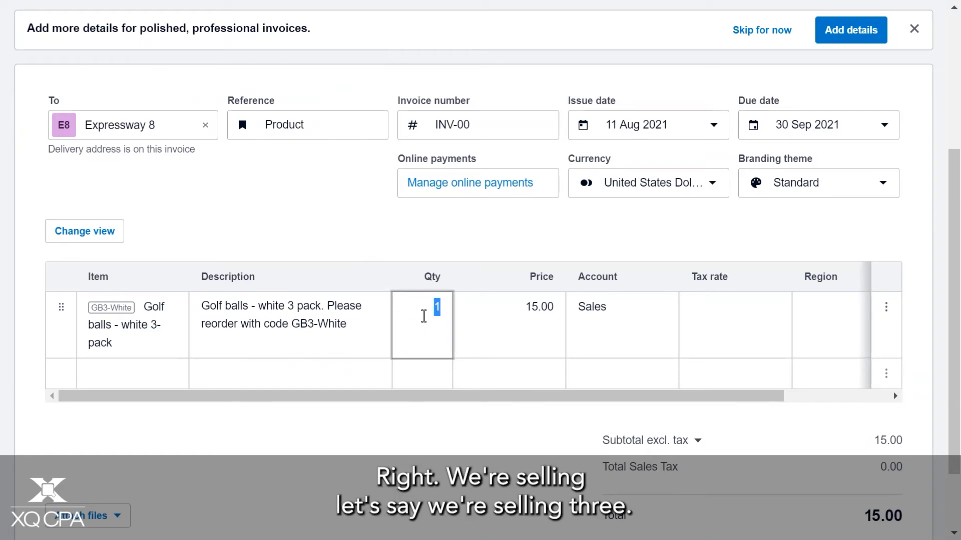
text(3)
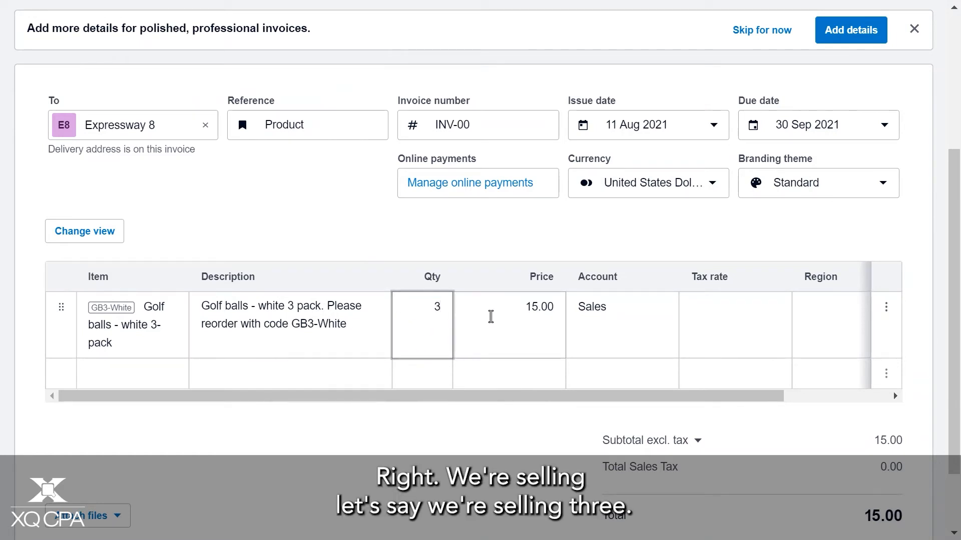
click(494, 315)
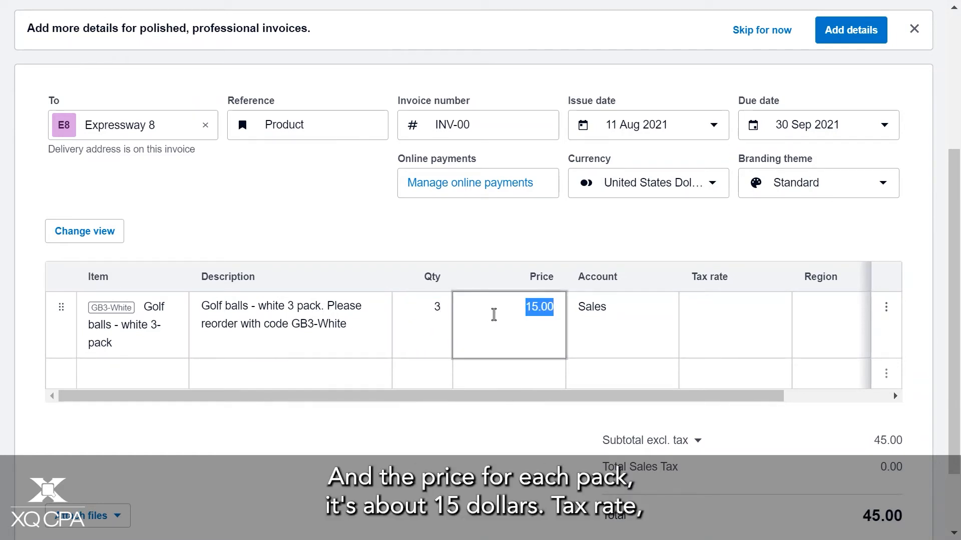
click(738, 314)
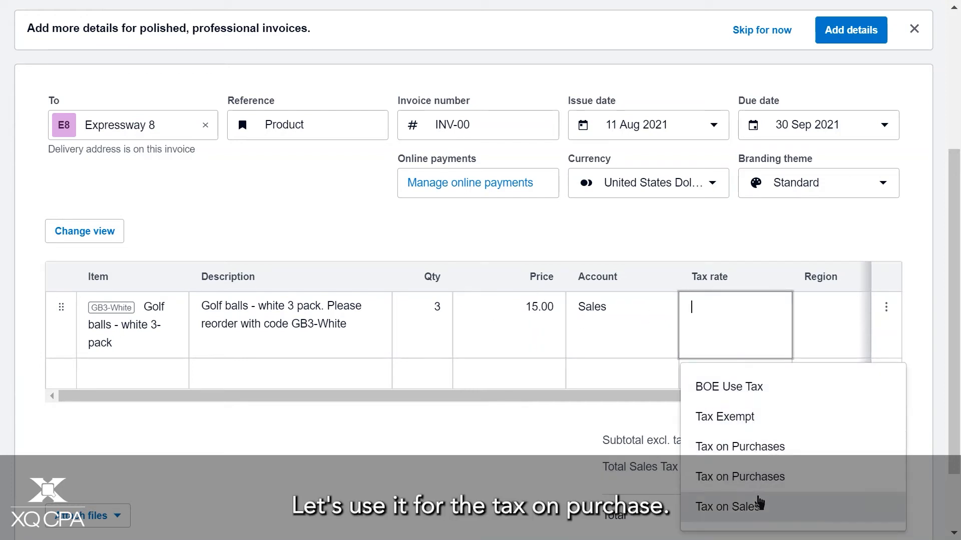
click(755, 447)
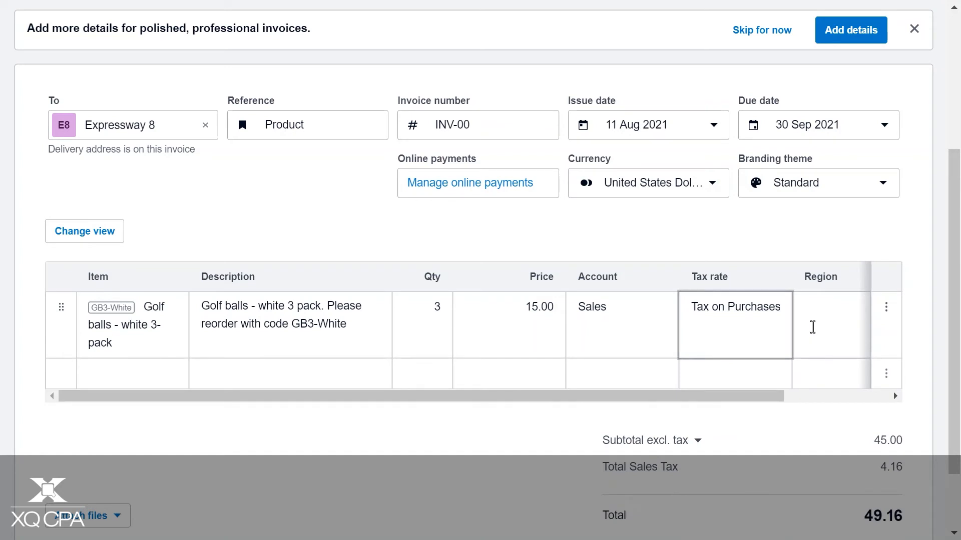
Look at the line's region options without choosing one, and check its amount and the invoice totals
click(812, 328)
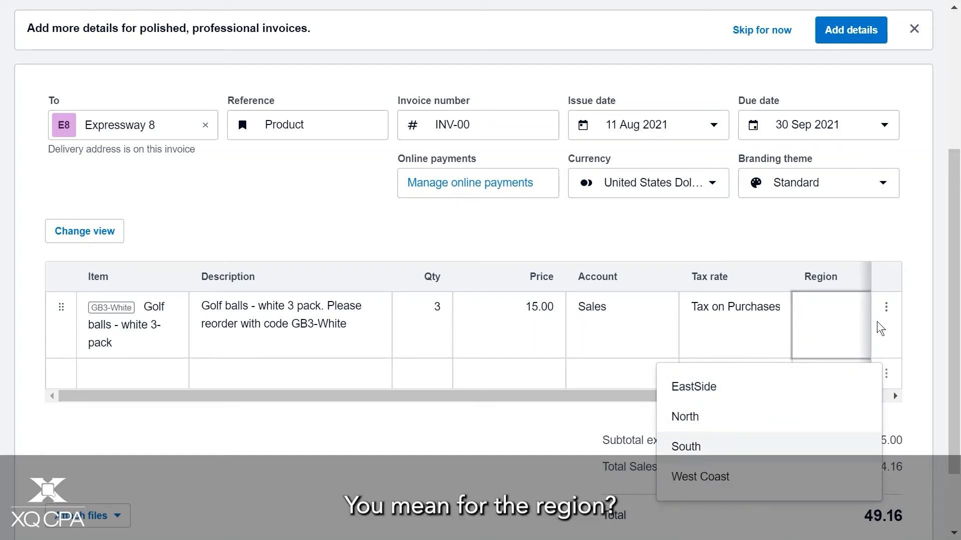
click(620, 402)
click(838, 307)
click(611, 396)
drag(612, 396, 718, 397)
click(837, 307)
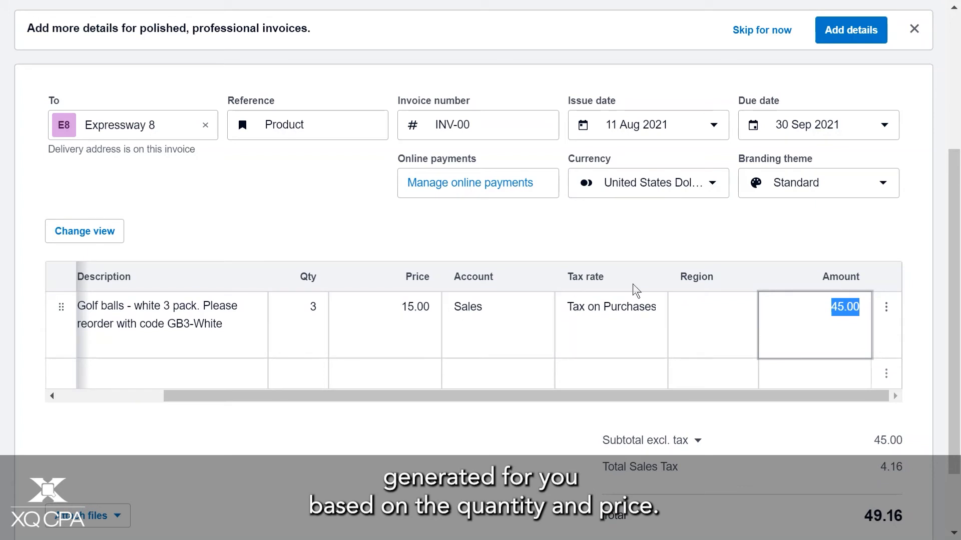
scroll(734, 252, down, 2)
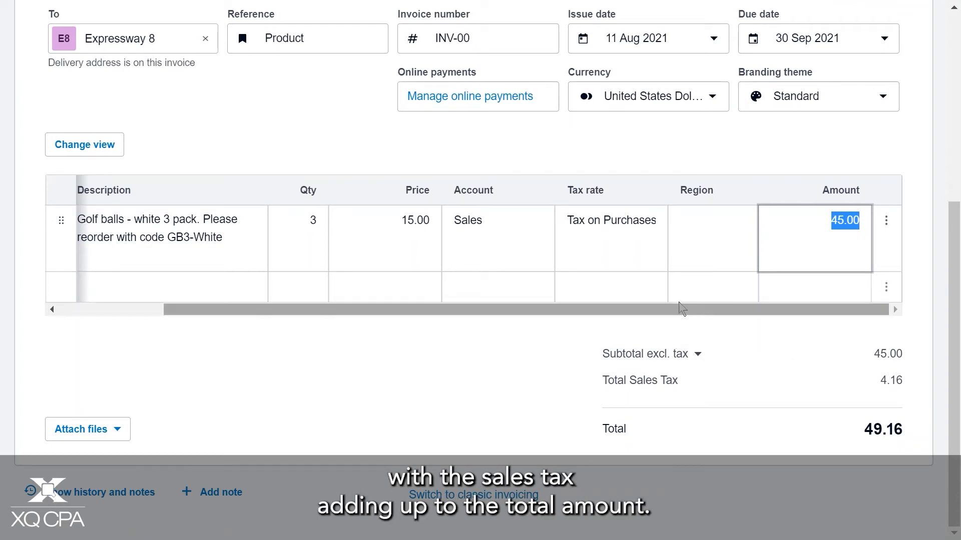
Preview the draft invoice in the desktop layout and check its addresses, dates, line item and amount due
scroll(736, 333, up, 5)
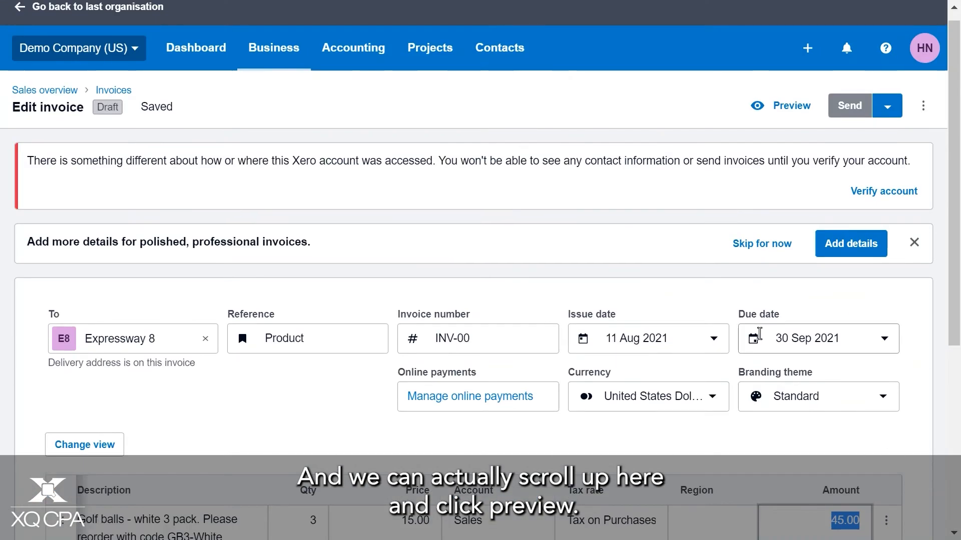
click(787, 113)
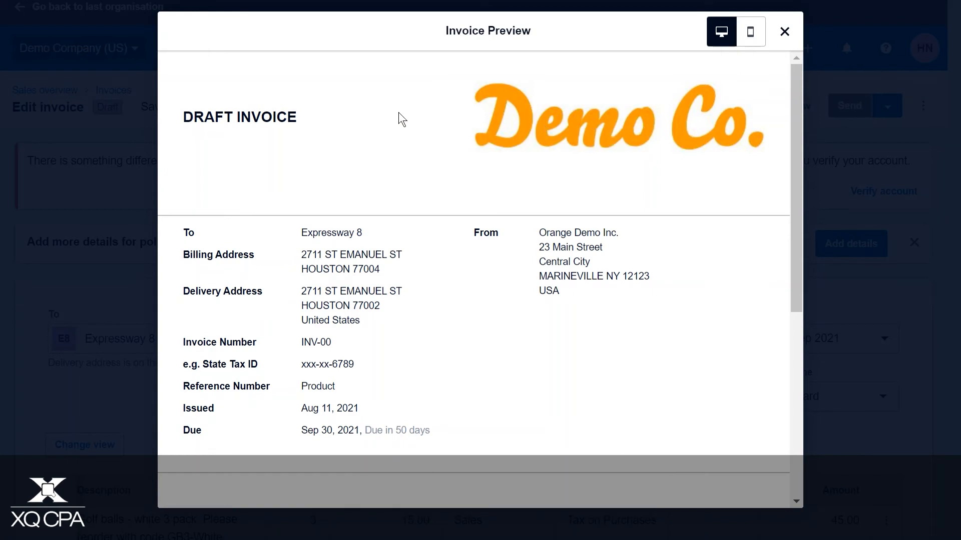
scroll(341, 106, down, 2)
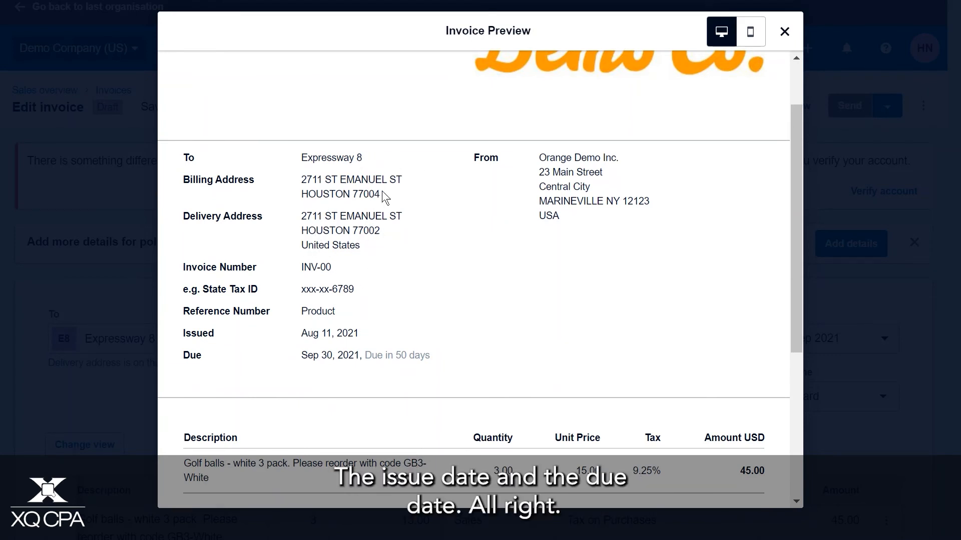
scroll(383, 192, down, 3)
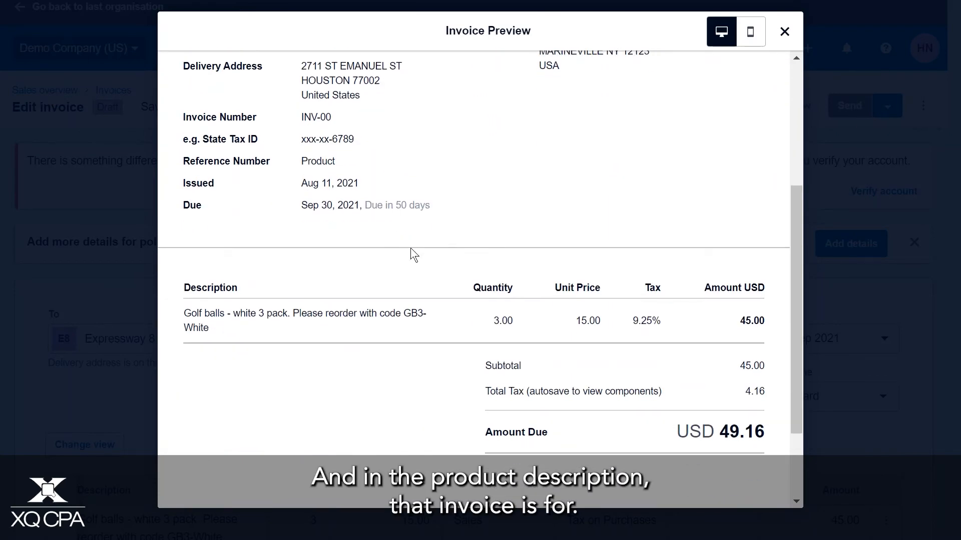
scroll(437, 251, up, 5)
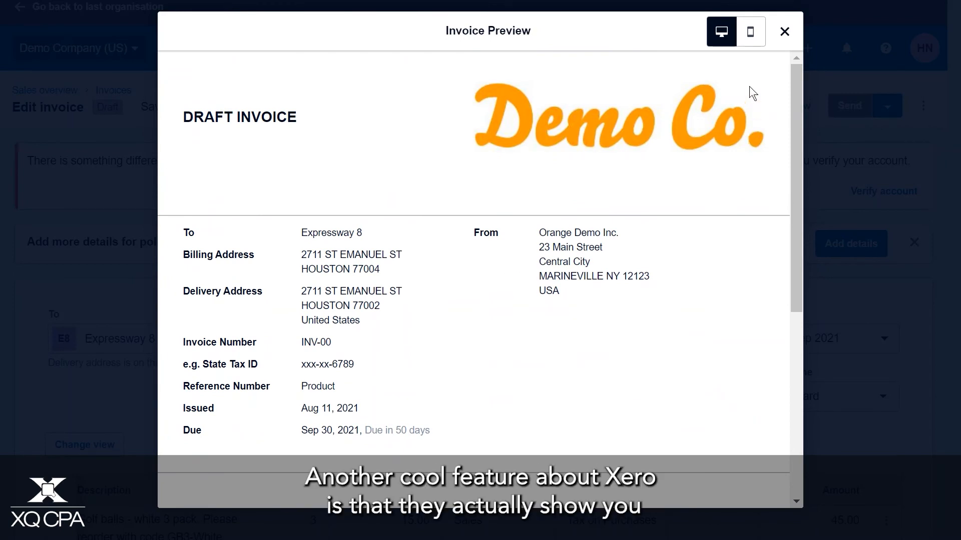
Review the whole invoice in the mobile preview, from the header to the payment advice, and close the preview
click(750, 31)
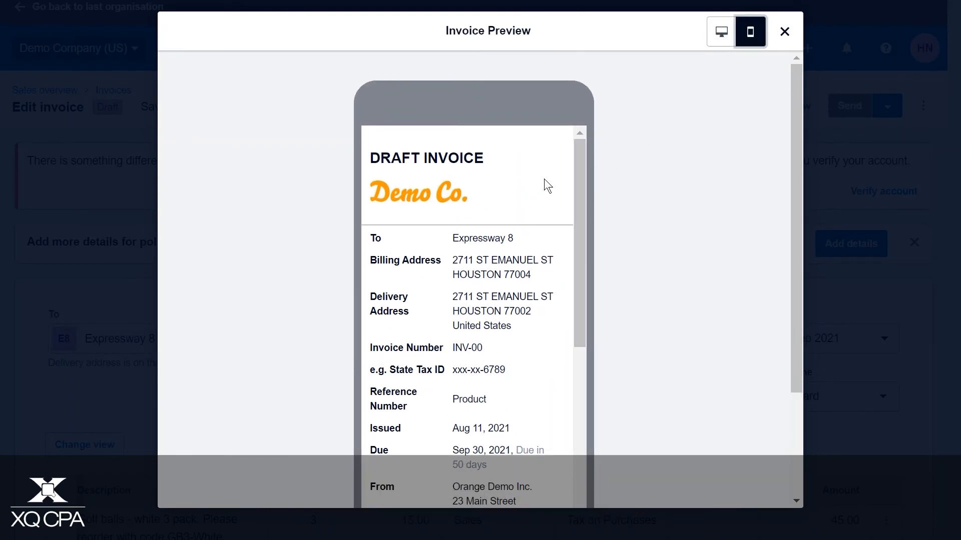
scroll(545, 180, down, 3)
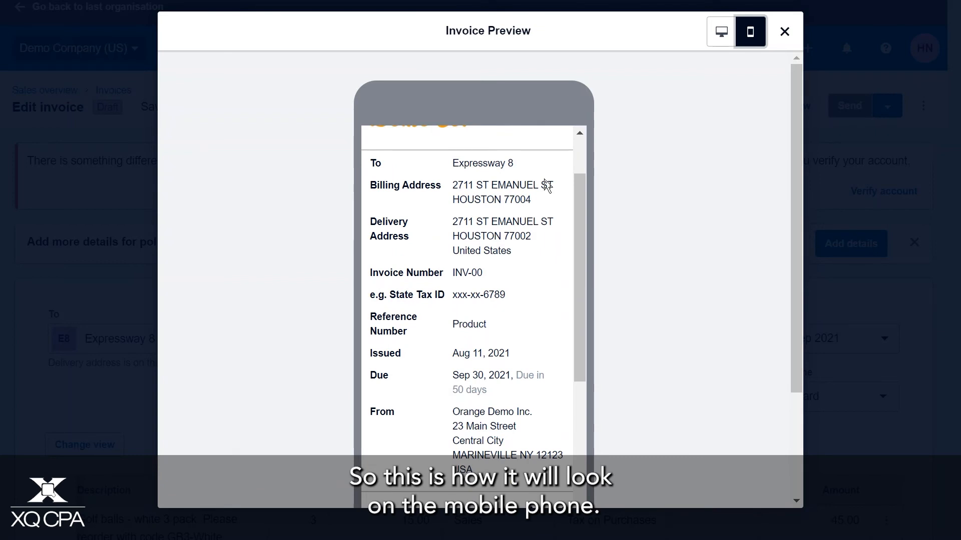
scroll(546, 186, down, 3)
scroll(546, 186, down, 3)
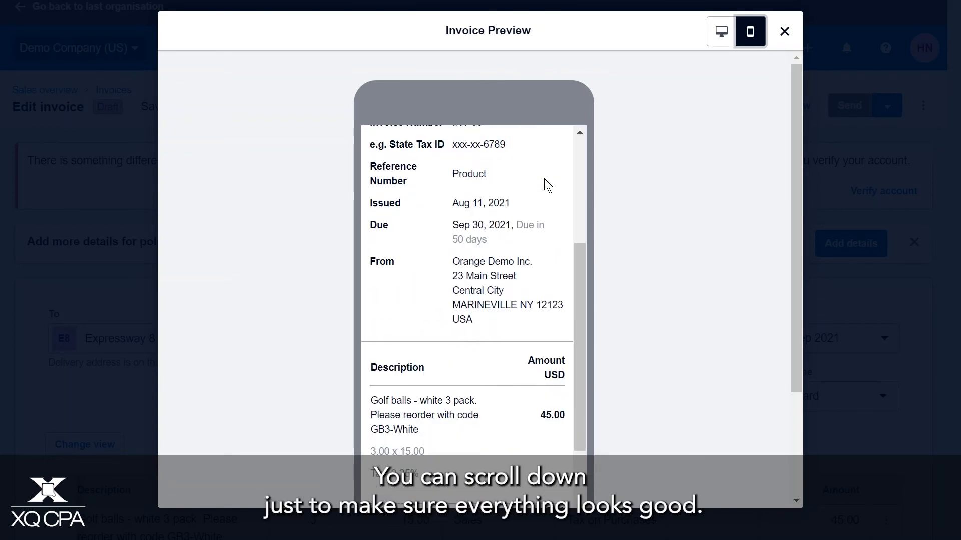
scroll(546, 186, down, 3)
scroll(545, 179, down, 3)
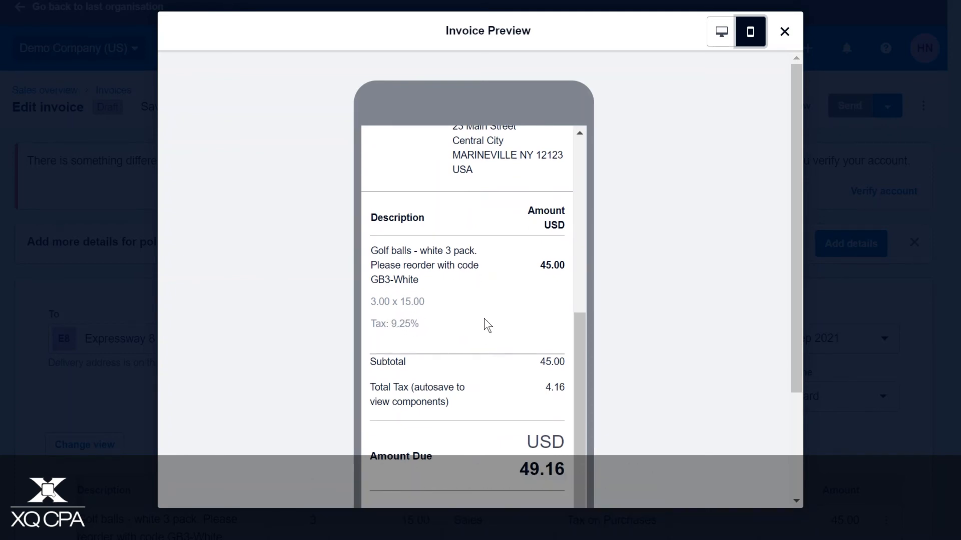
scroll(553, 313, down, 5)
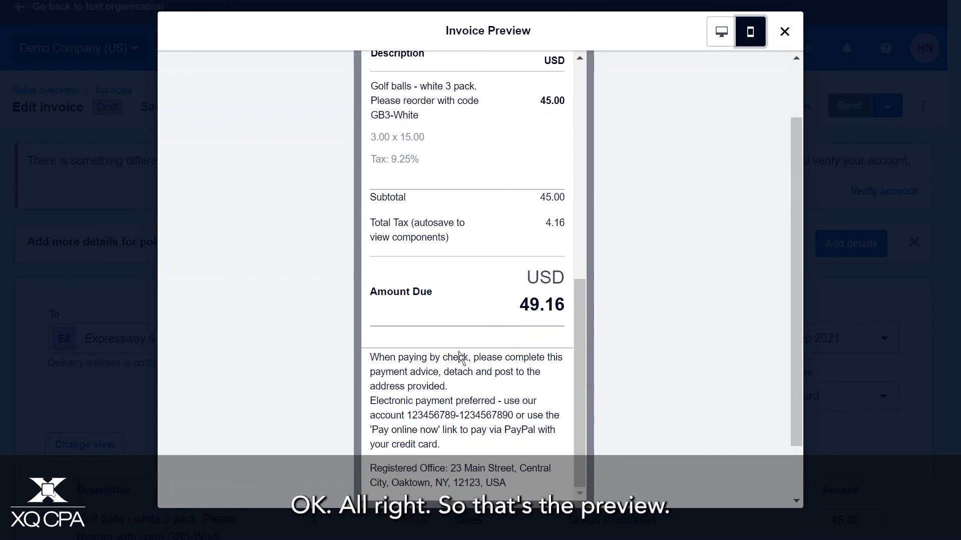
right_click(446, 421)
click(693, 399)
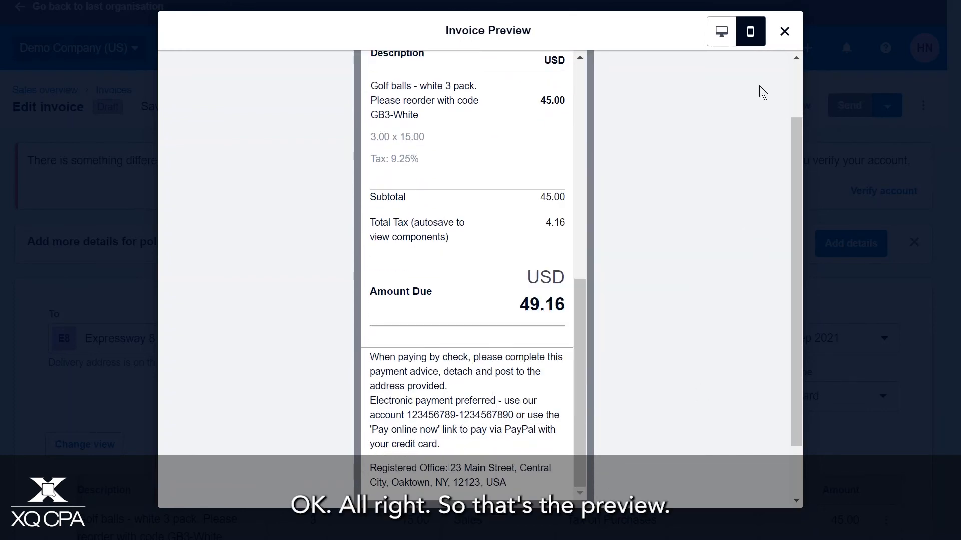
click(784, 32)
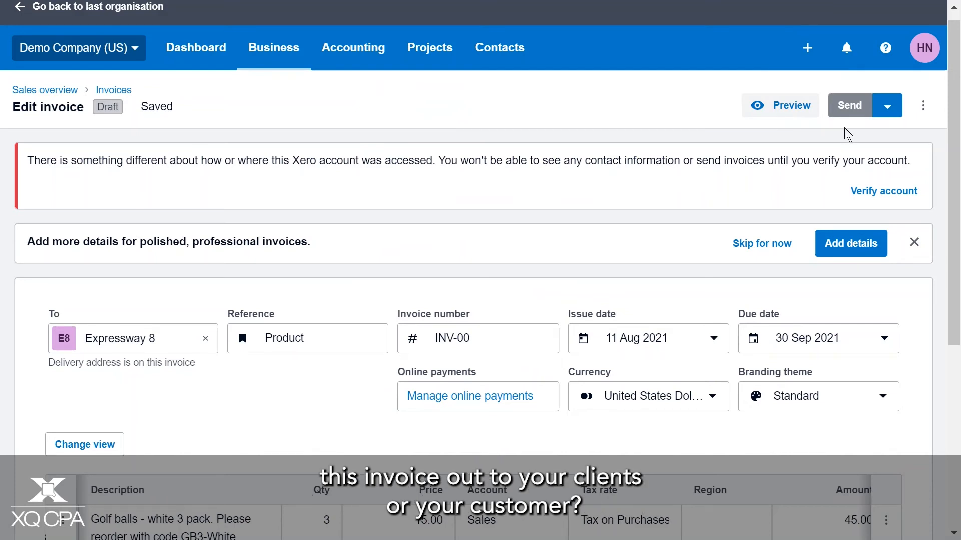
Start emailing the invoice to Expressway 8 and check the recipient field and the message text in the email form
click(888, 110)
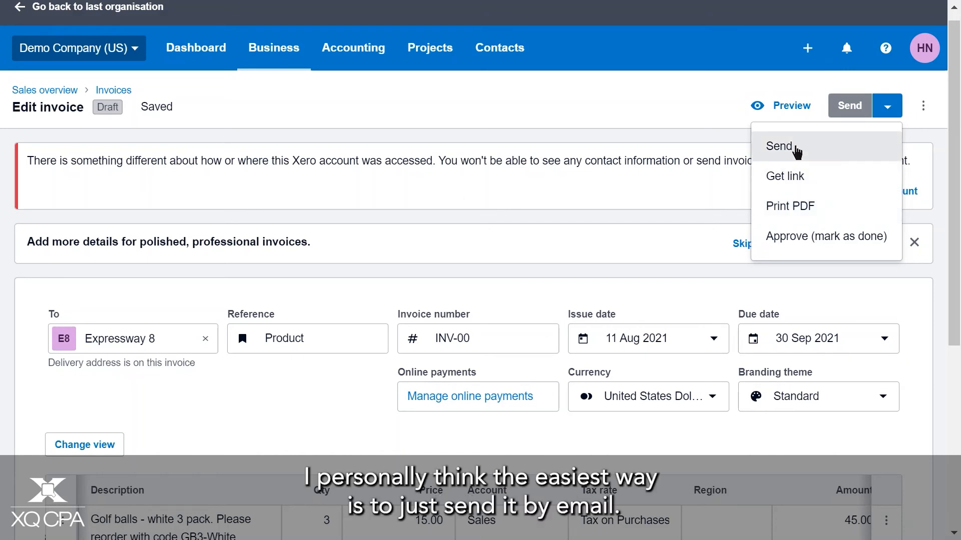
click(779, 146)
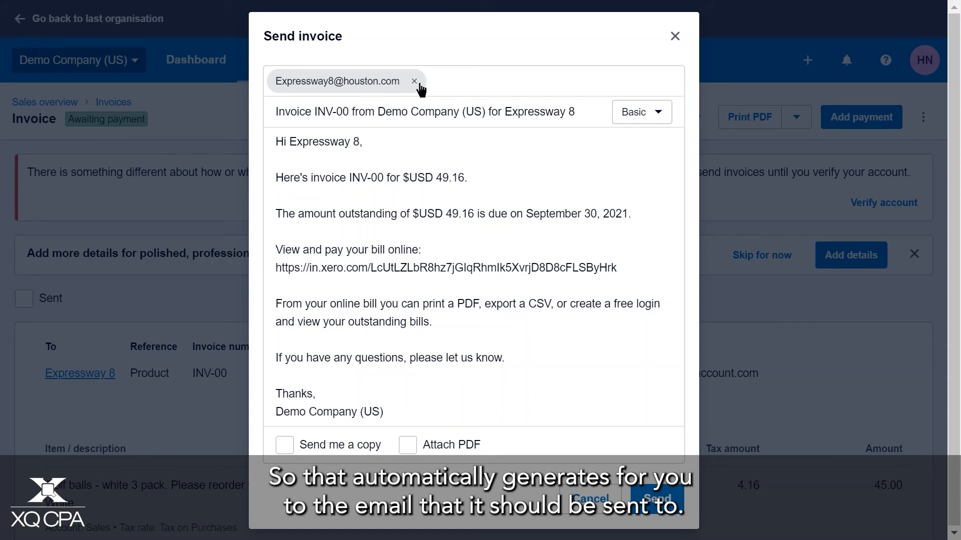
click(474, 84)
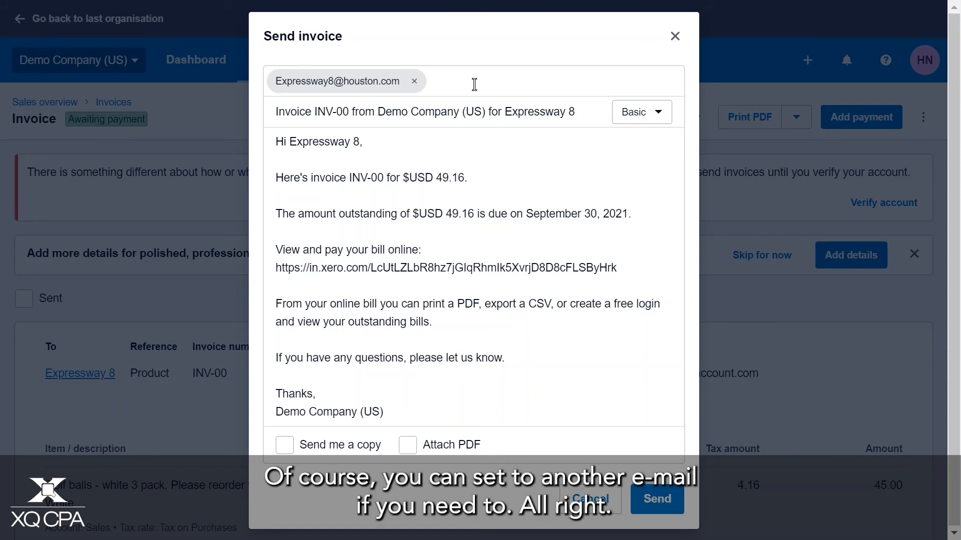
click(418, 152)
click(478, 179)
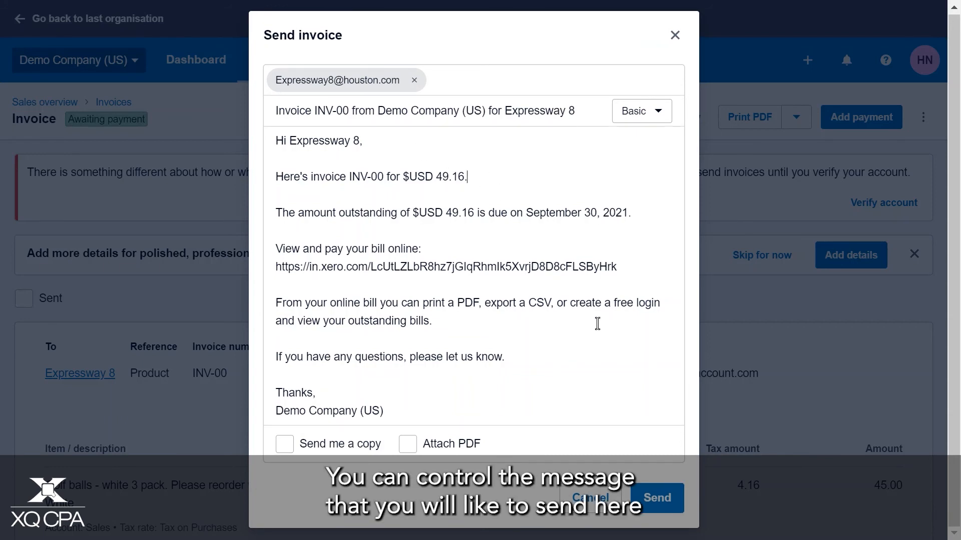
Set the email to attach the PDF, switch its template to Overdue - payment reminder, and close the form without sending
click(409, 450)
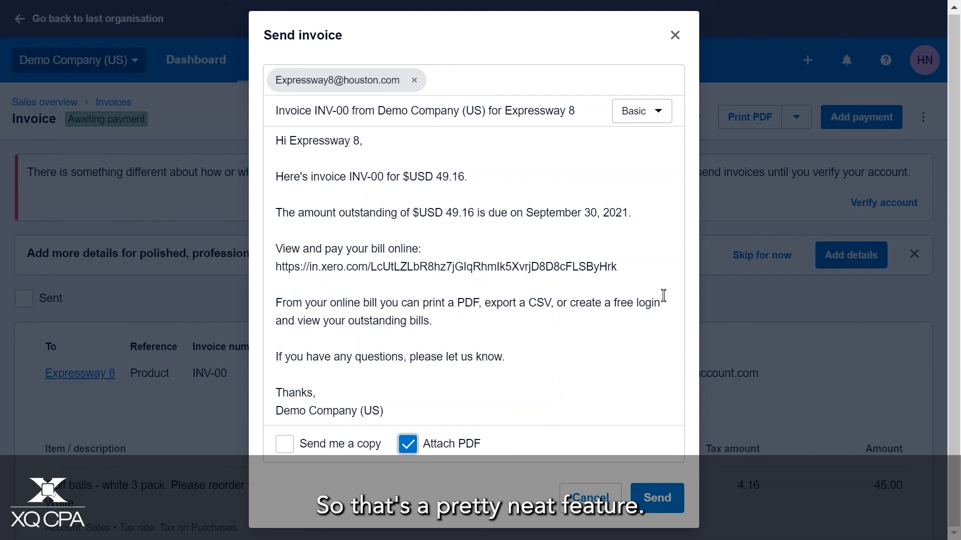
click(657, 113)
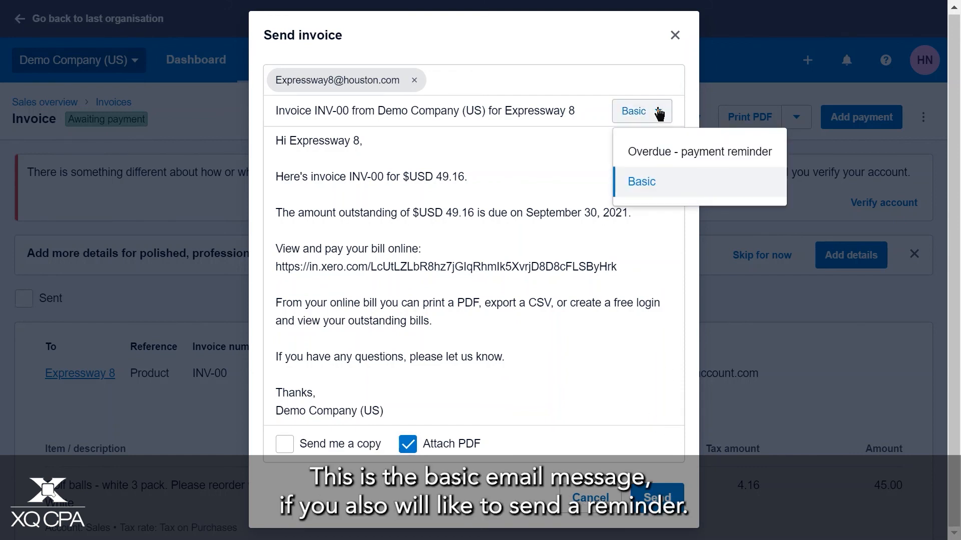
click(660, 163)
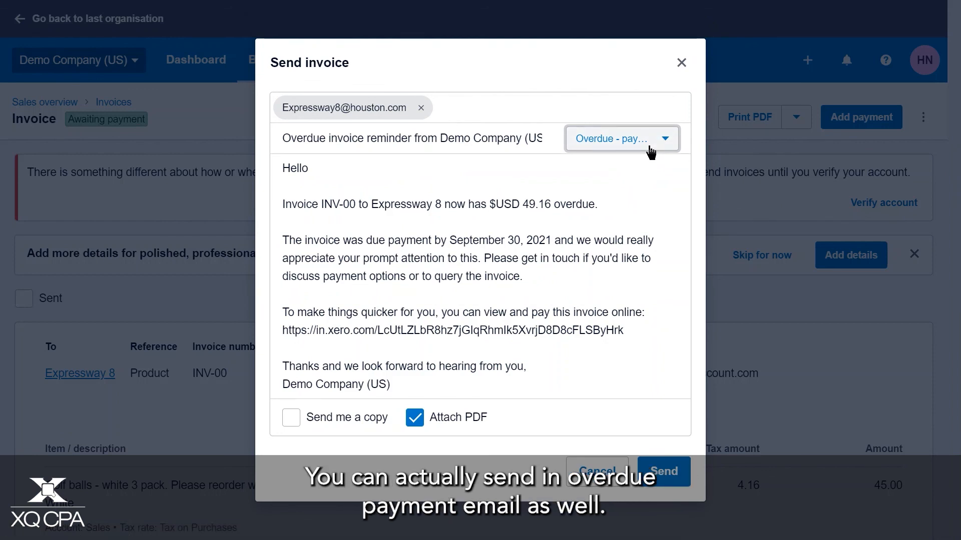
click(684, 64)
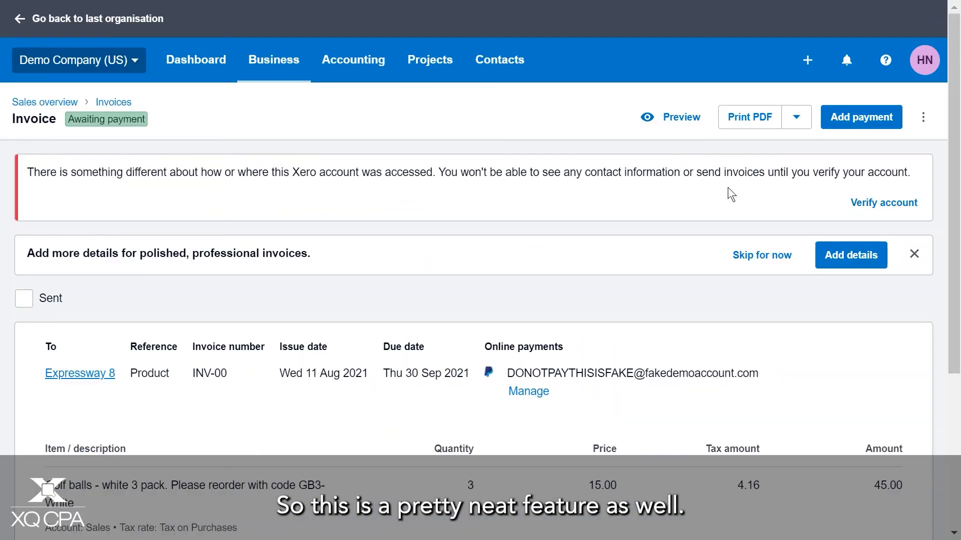
scroll(727, 188, down, 2)
scroll(727, 192, up, 2)
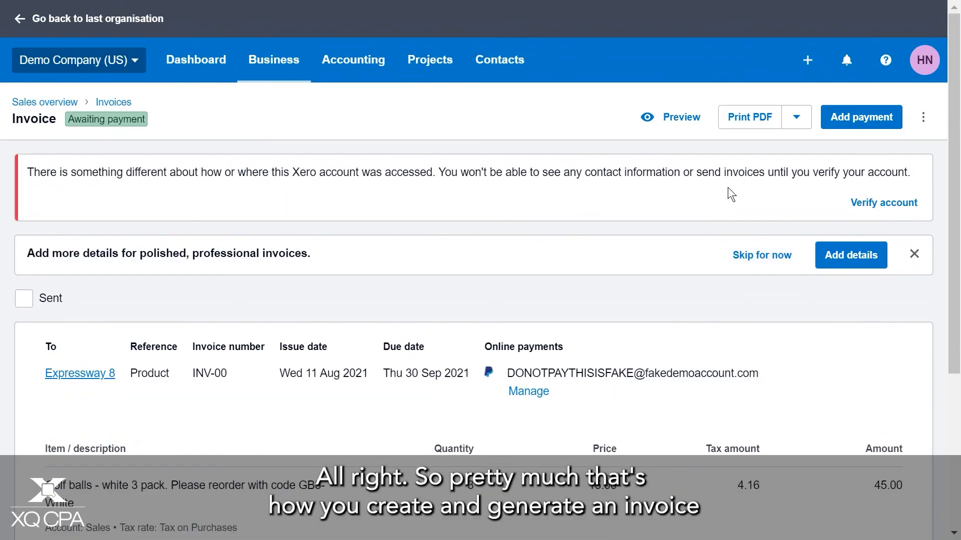